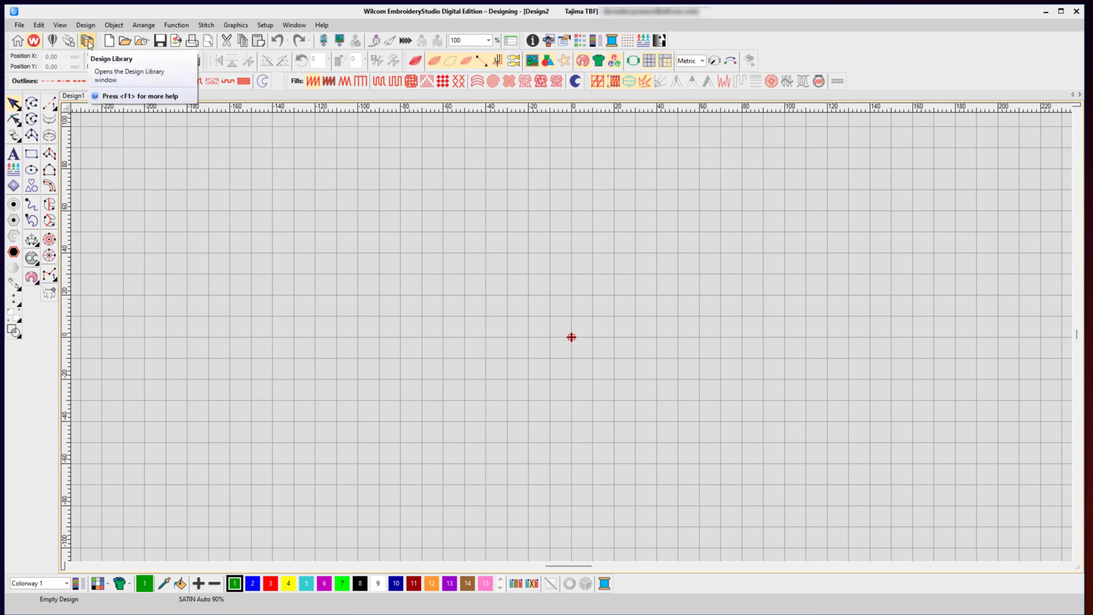
# Open the Design Library and list all 447 designs under Public Embroidery > EmbroideryStudio DE
pyautogui.click(18, 46)
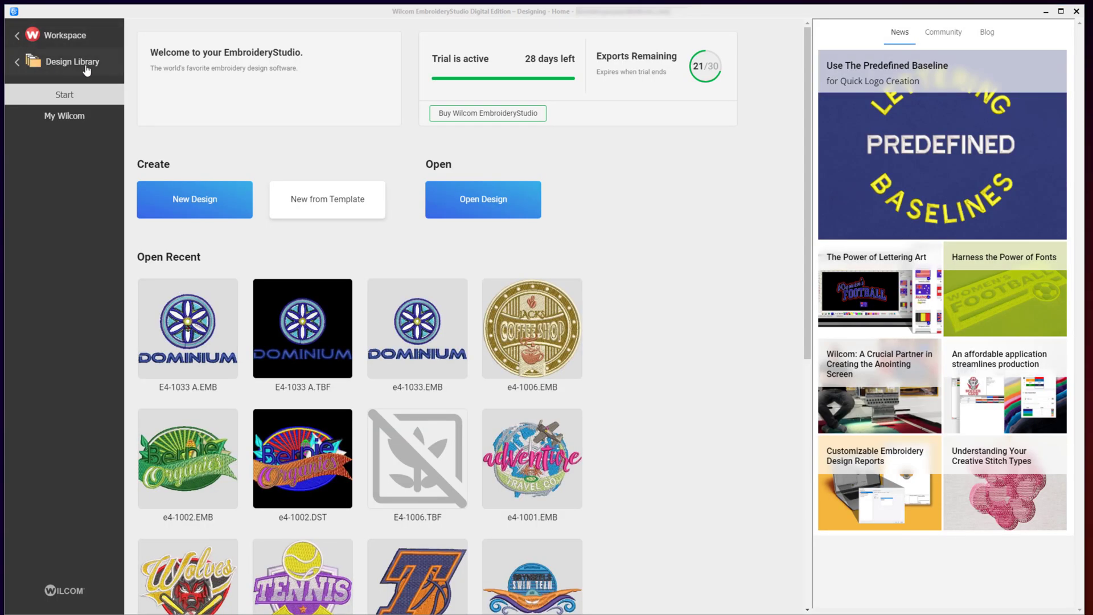
pyautogui.click(87, 67)
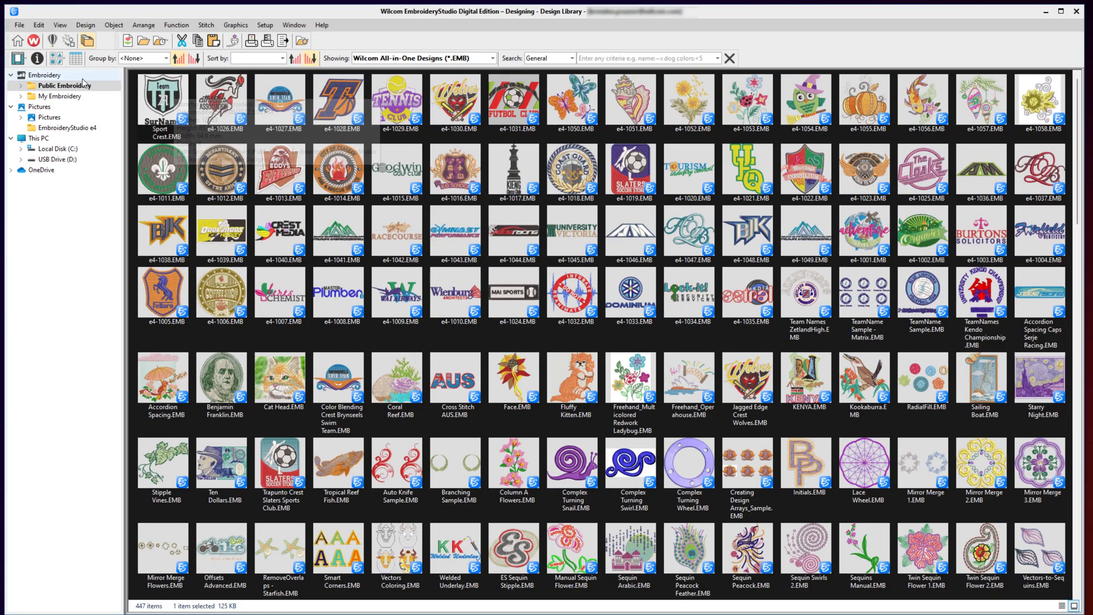
pyautogui.click(20, 86)
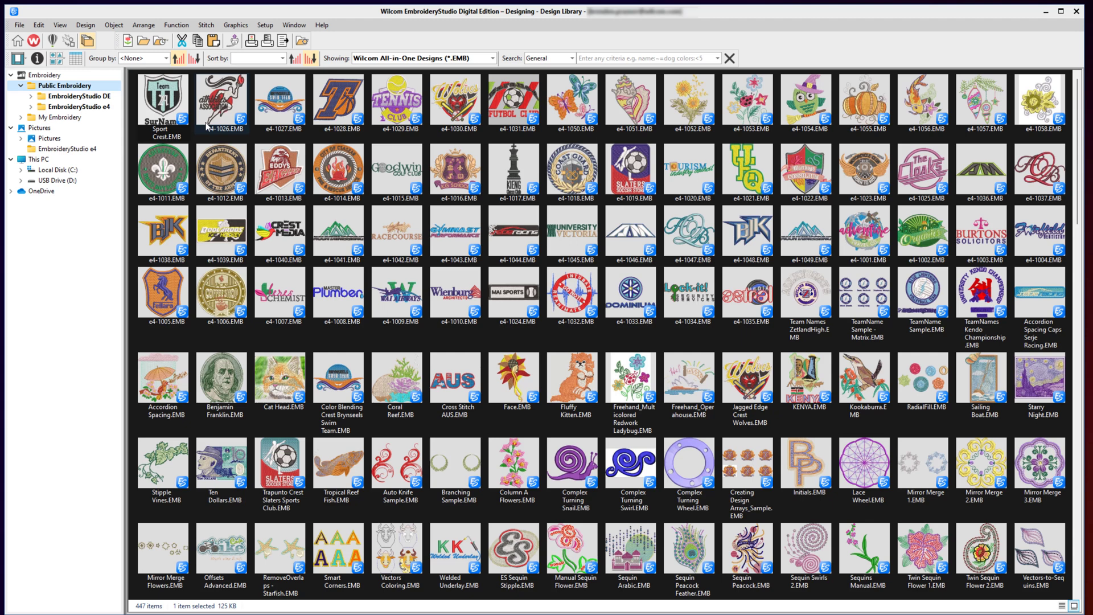
pyautogui.click(31, 97)
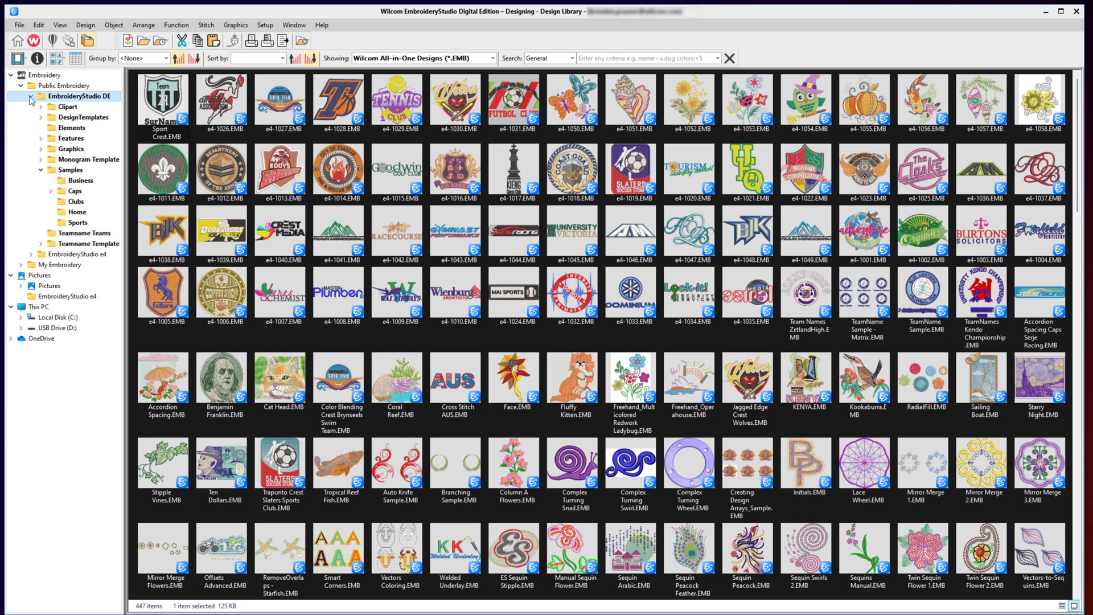
pyautogui.click(69, 171)
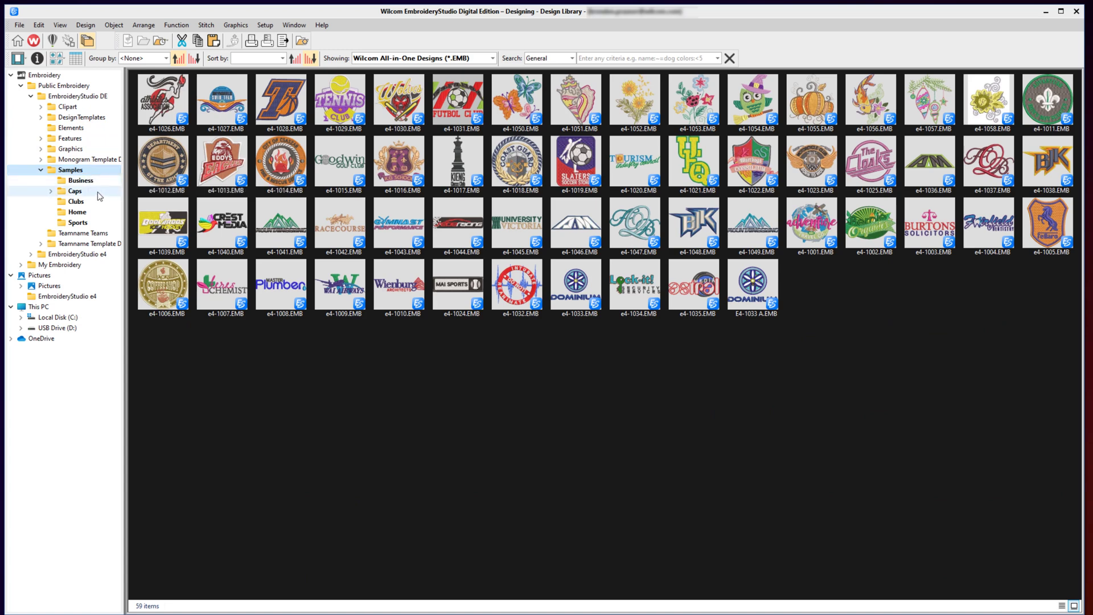
pyautogui.click(80, 181)
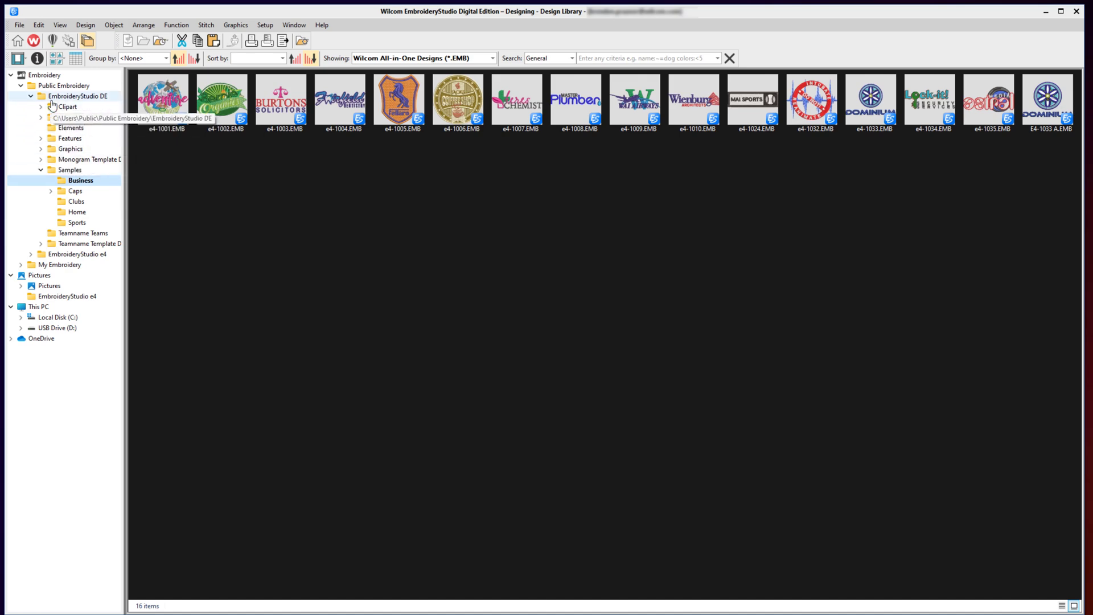
pyautogui.click(64, 85)
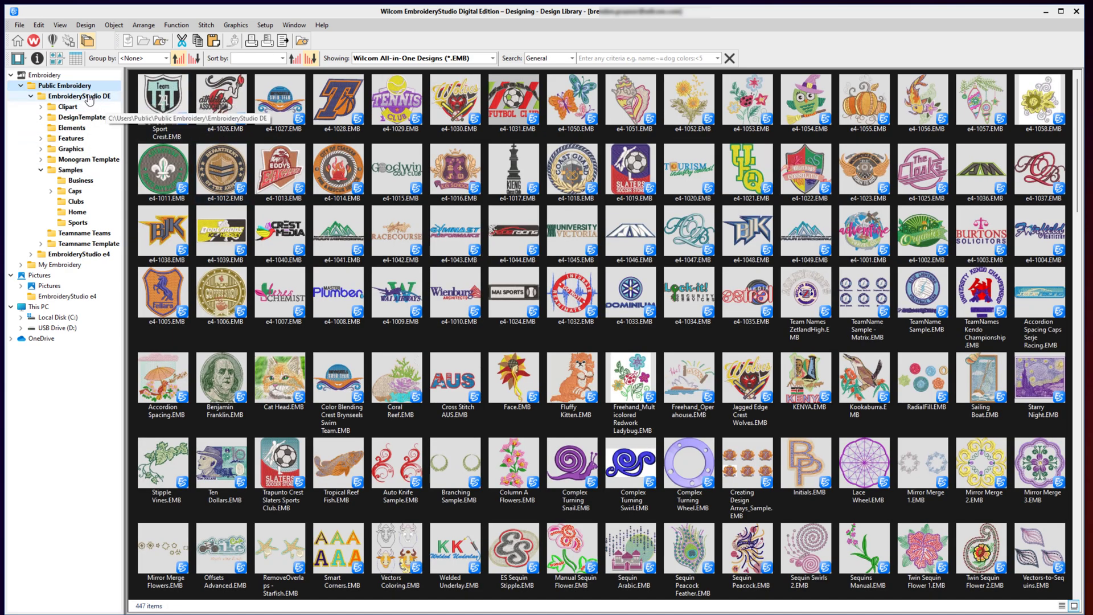
pyautogui.click(88, 98)
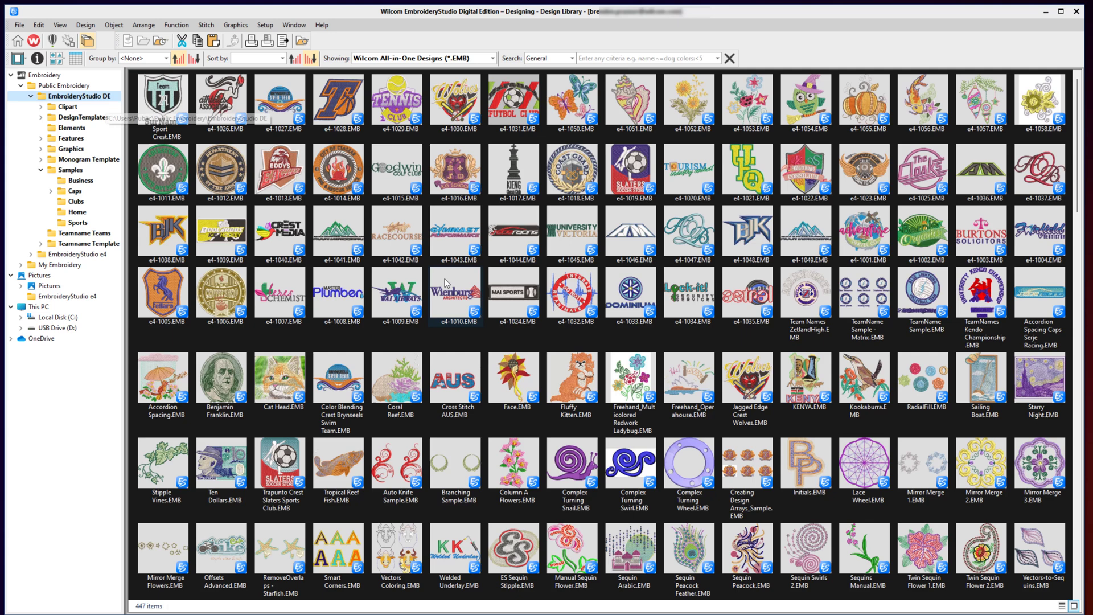
pyautogui.moveTo(447, 283)
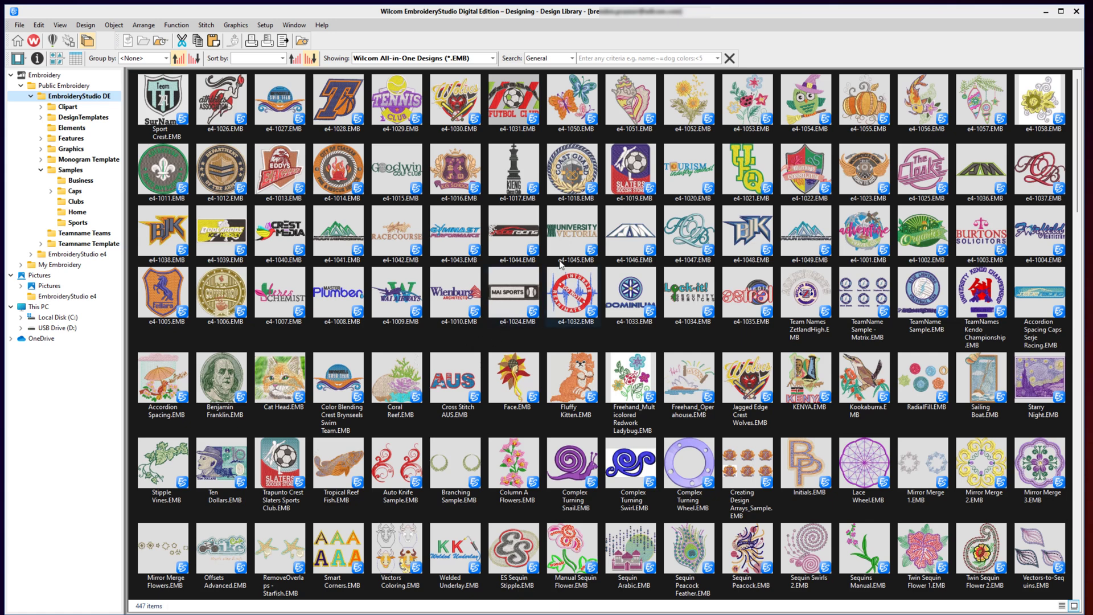
pyautogui.click(609, 58)
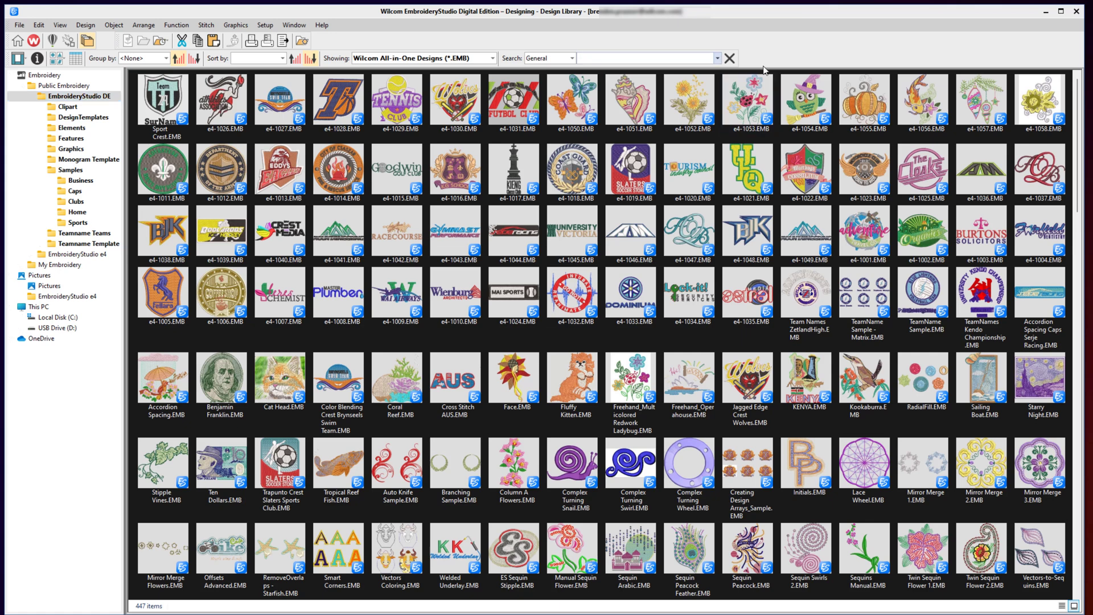
pyautogui.write('wolf')
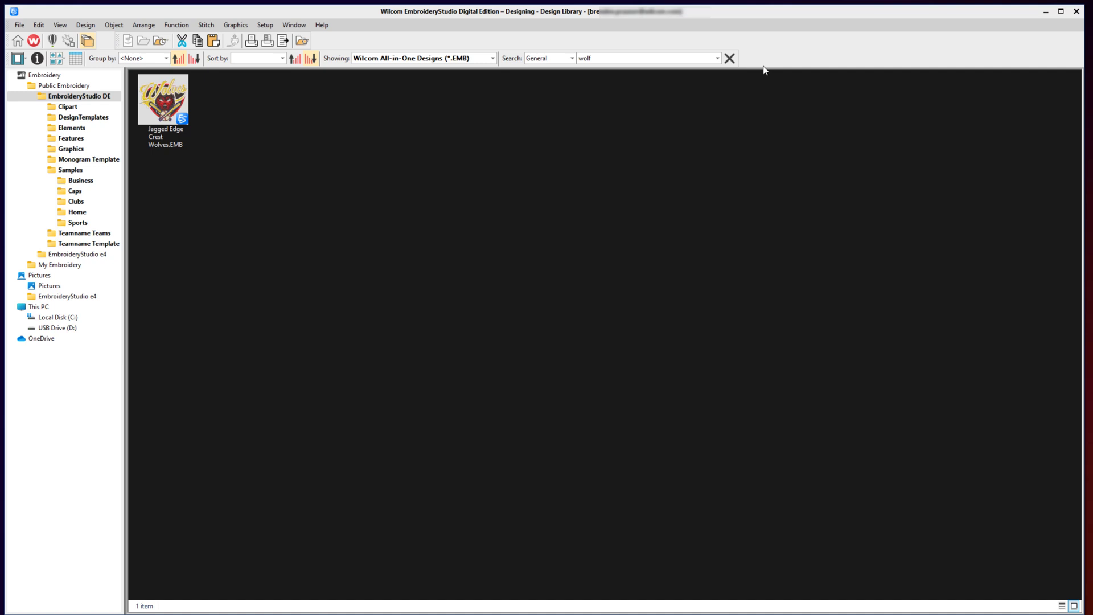
pyautogui.click(729, 58)
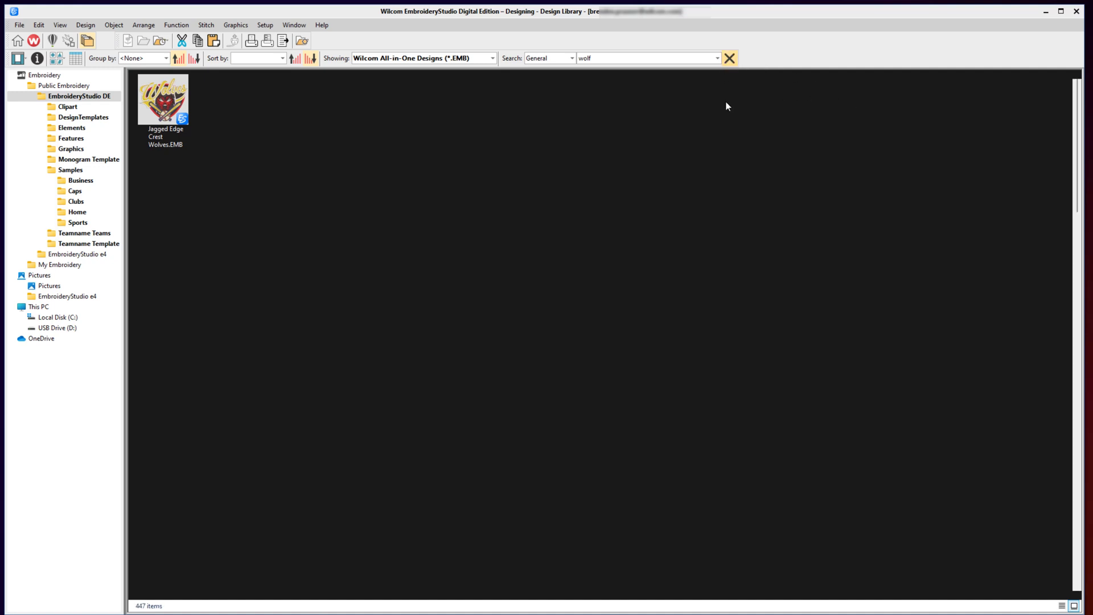
pyautogui.moveTo(727, 168)
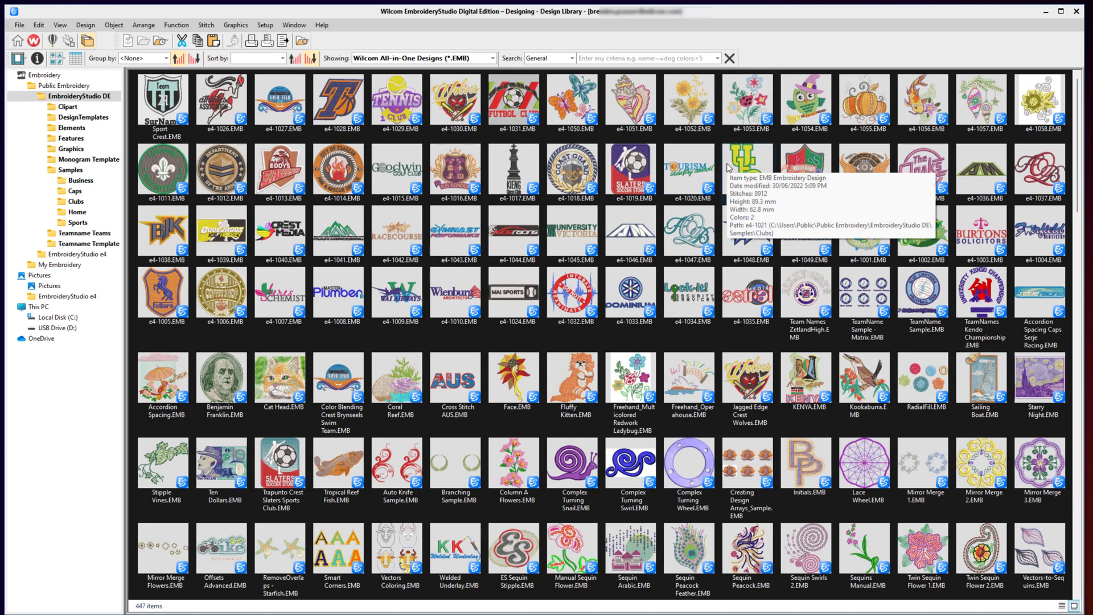
pyautogui.moveTo(672, 454)
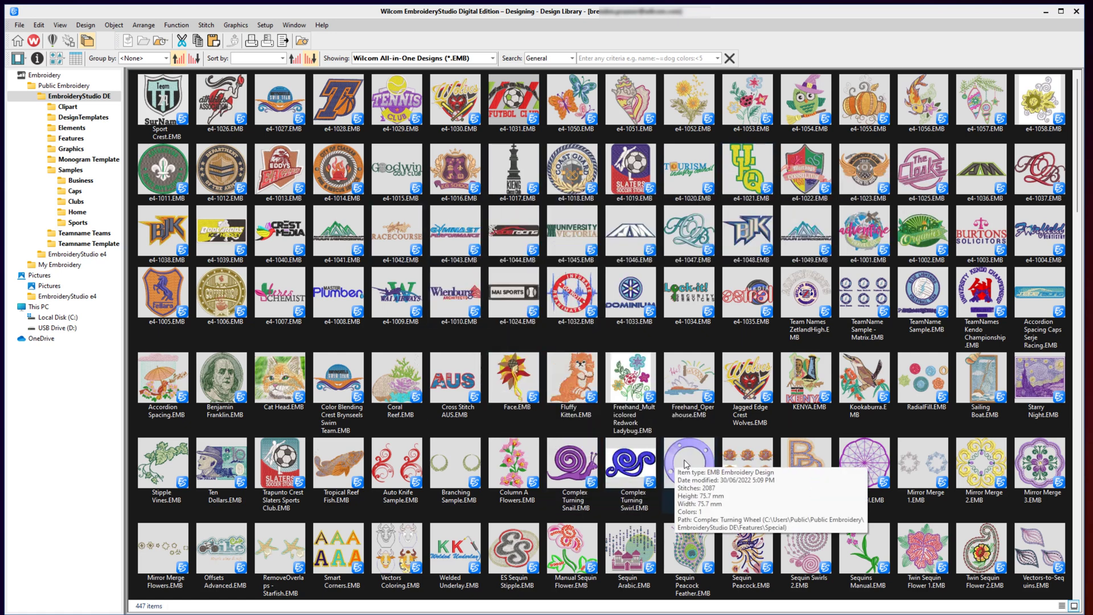
pyautogui.moveTo(655, 434)
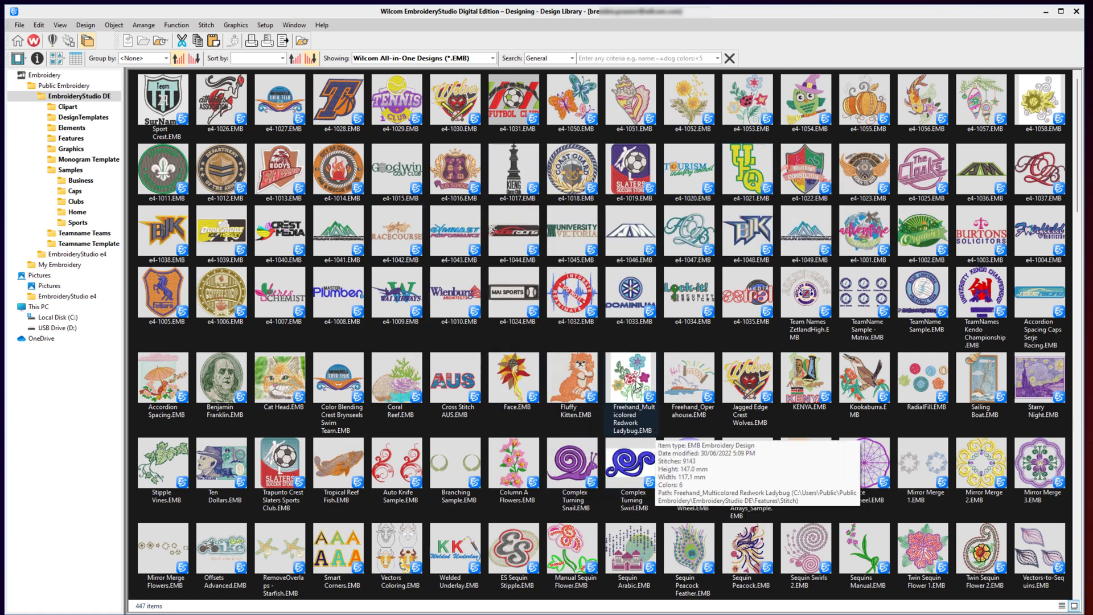
pyautogui.click(66, 61)
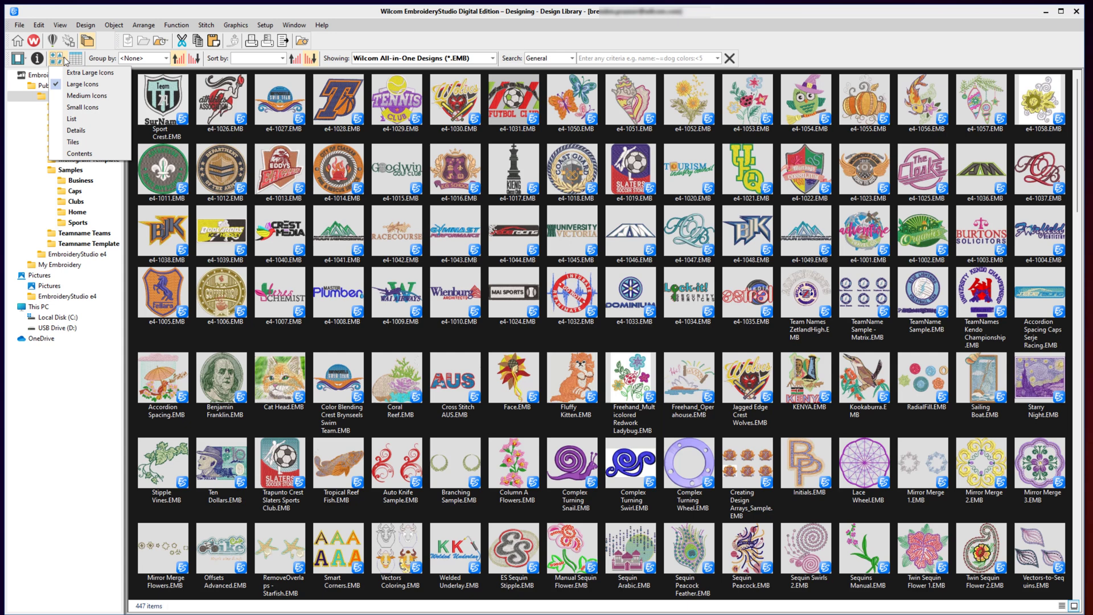
pyautogui.click(66, 61)
pyautogui.click(66, 61)
pyautogui.click(67, 61)
pyautogui.click(66, 61)
pyautogui.click(70, 73)
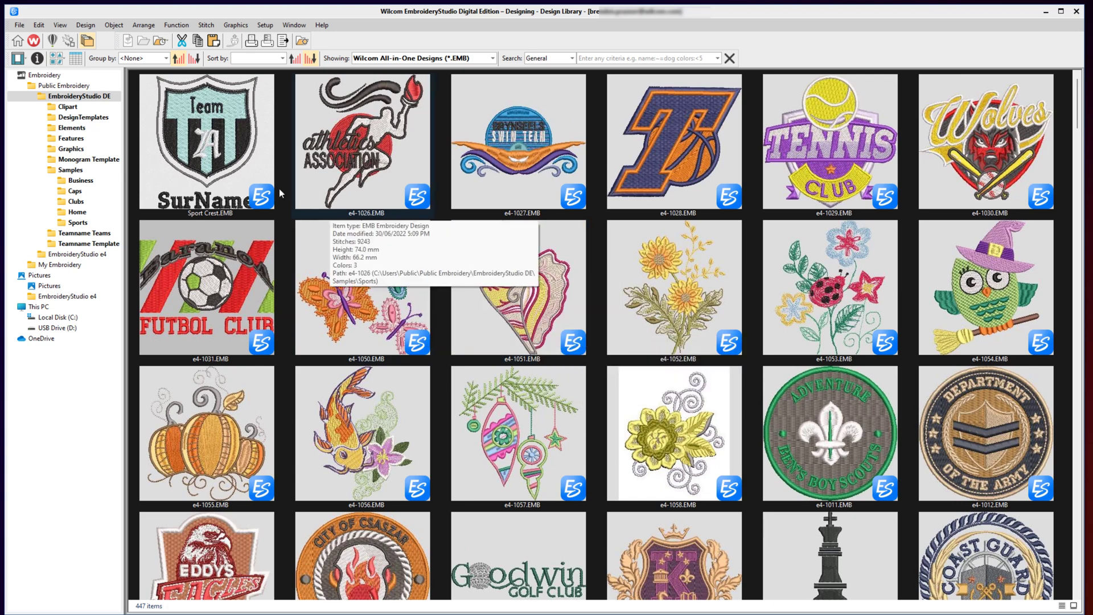
pyautogui.click(65, 60)
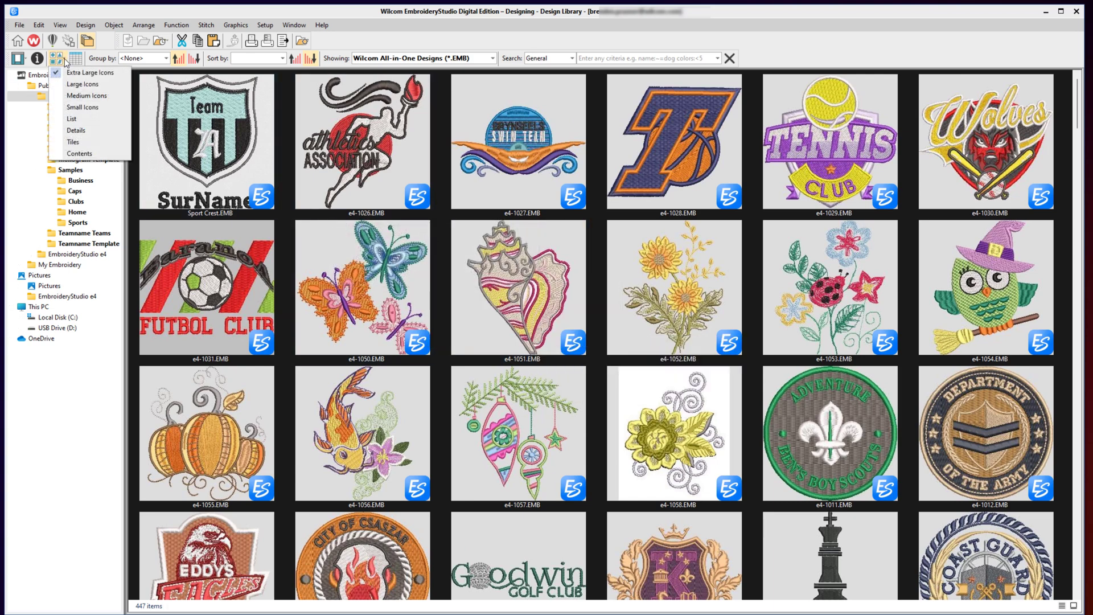
pyautogui.click(76, 130)
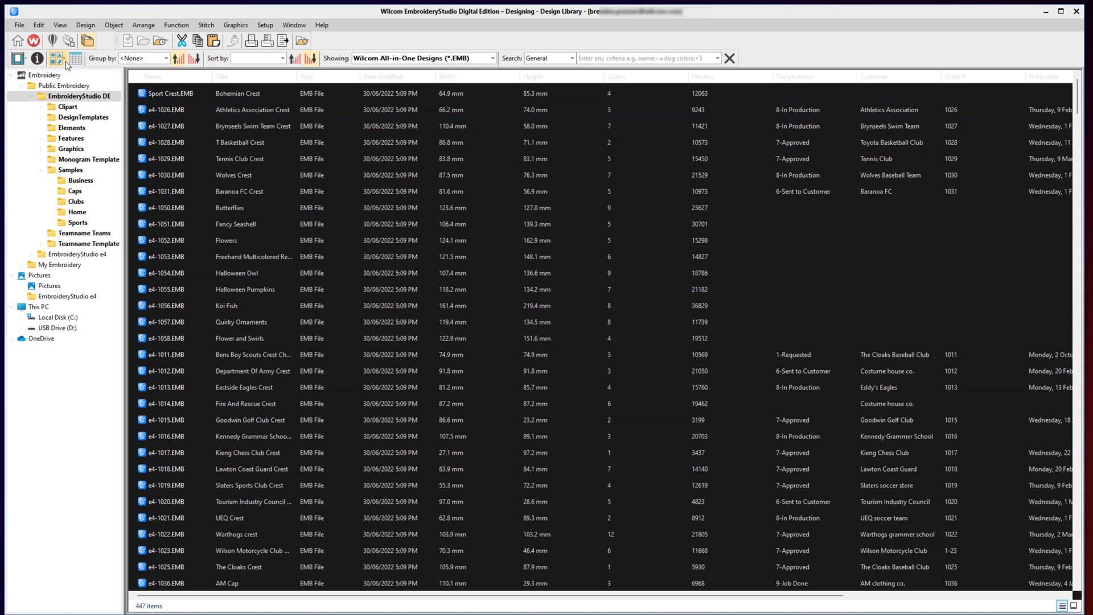
pyautogui.click(57, 58)
# Check the Wolves Crest design's order details (status 8-In Production), select its reference, then close the pane
pyautogui.click(70, 85)
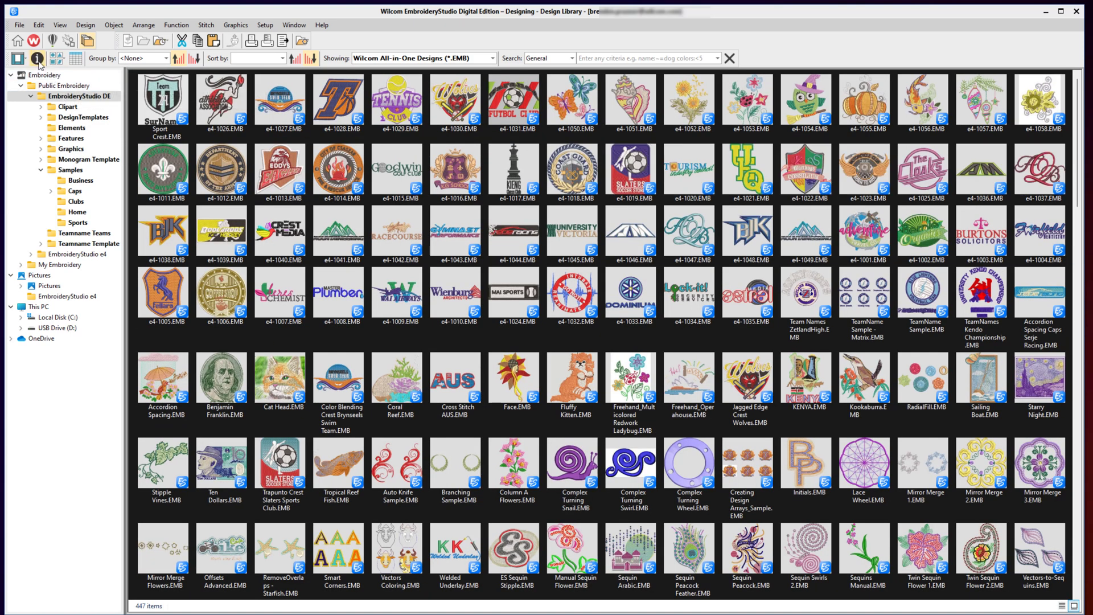
pyautogui.click(37, 58)
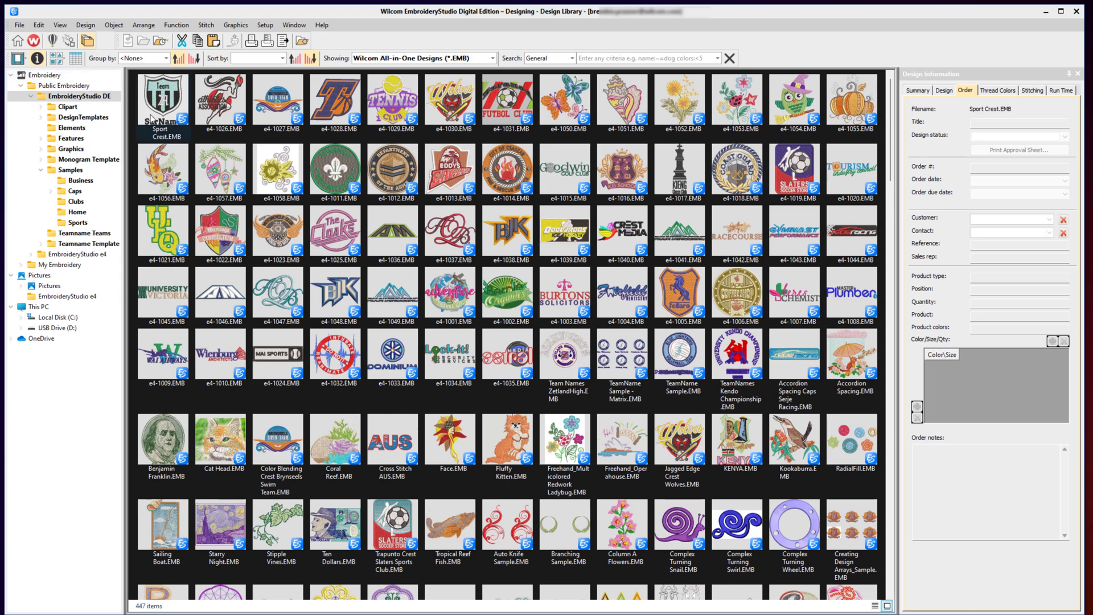
pyautogui.click(438, 104)
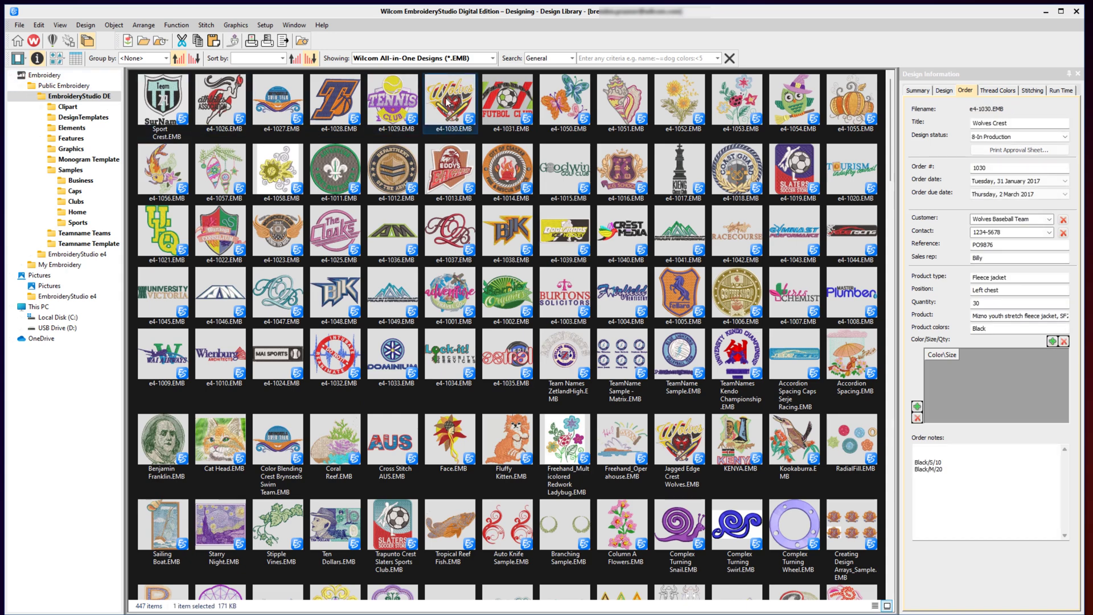
pyautogui.click(1011, 137)
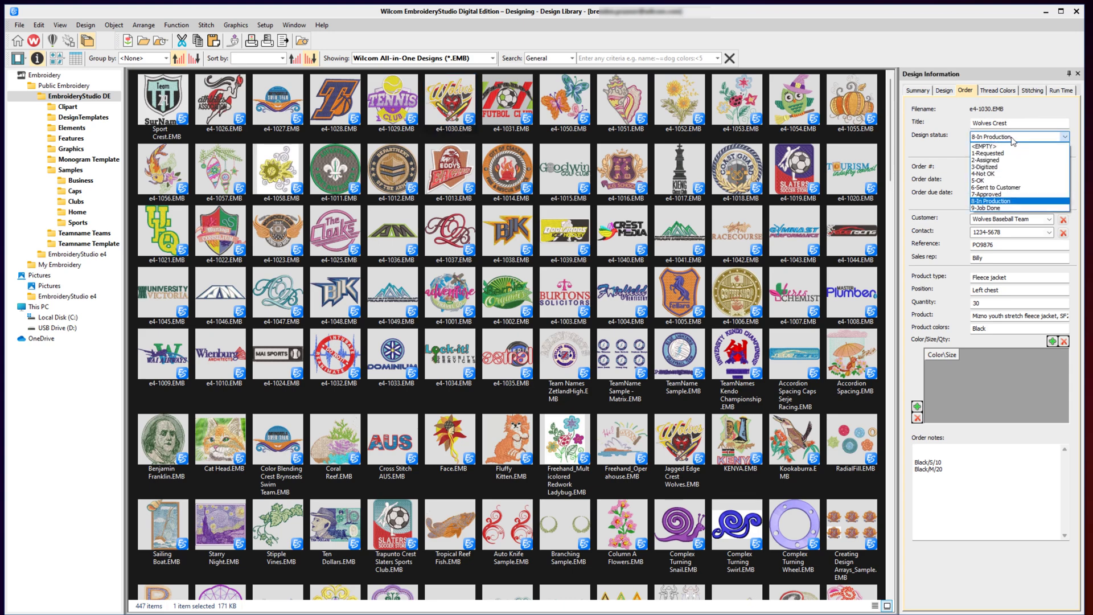
pyautogui.click(936, 153)
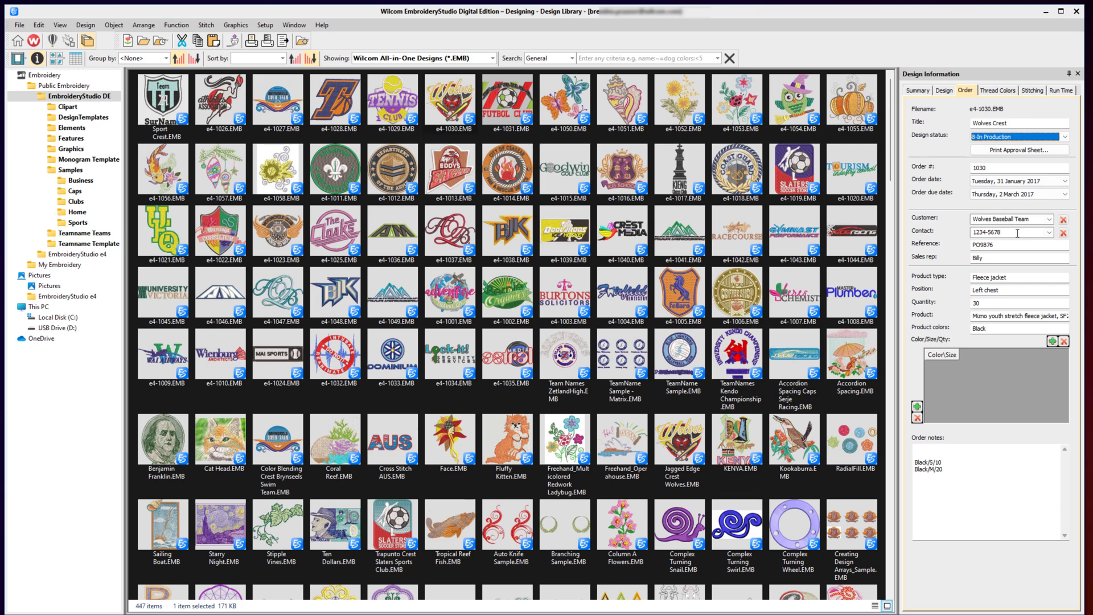
pyautogui.doubleClick(1000, 247)
pyautogui.hotkey('ctrl', 'c')
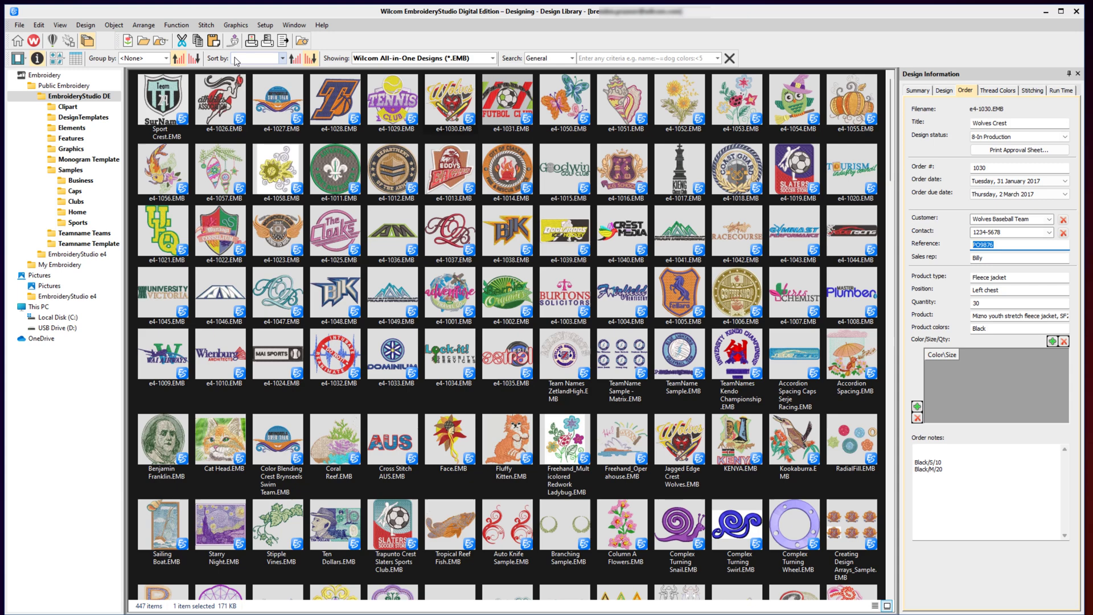
pyautogui.click(38, 58)
# Search the library for the pasted purchase order reference, then clear the search
pyautogui.click(686, 57)
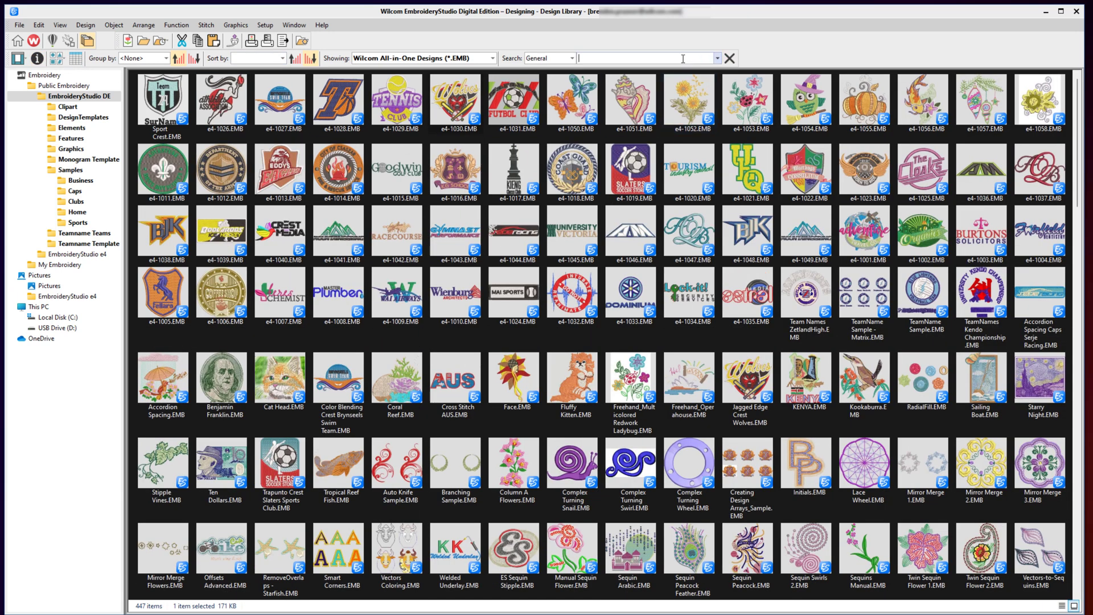
pyautogui.hotkey('ctrl', 'v')
pyautogui.press('Return')
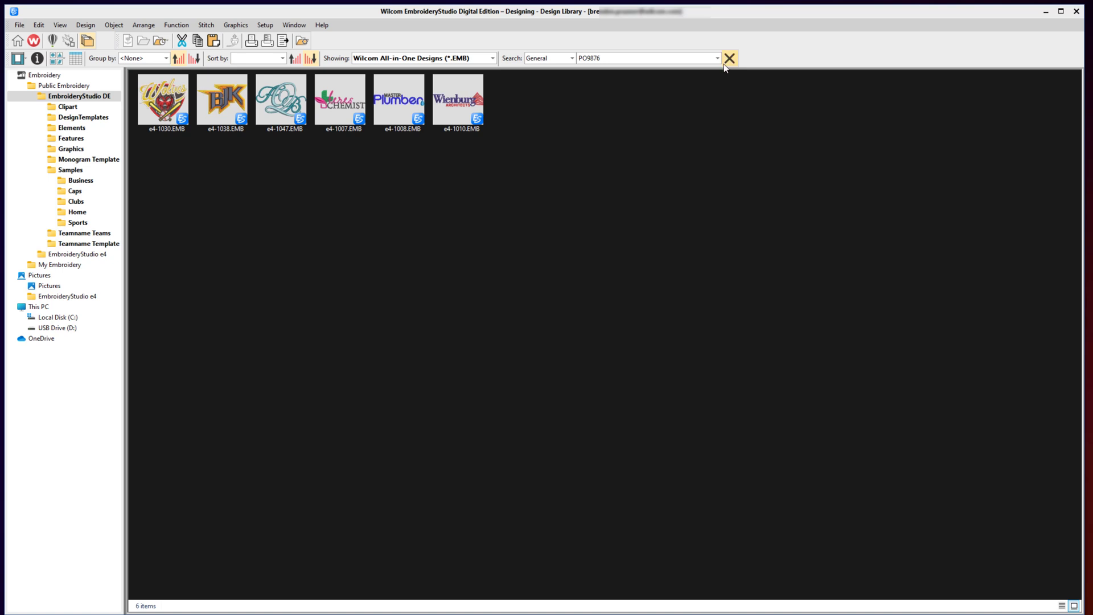
pyautogui.click(729, 58)
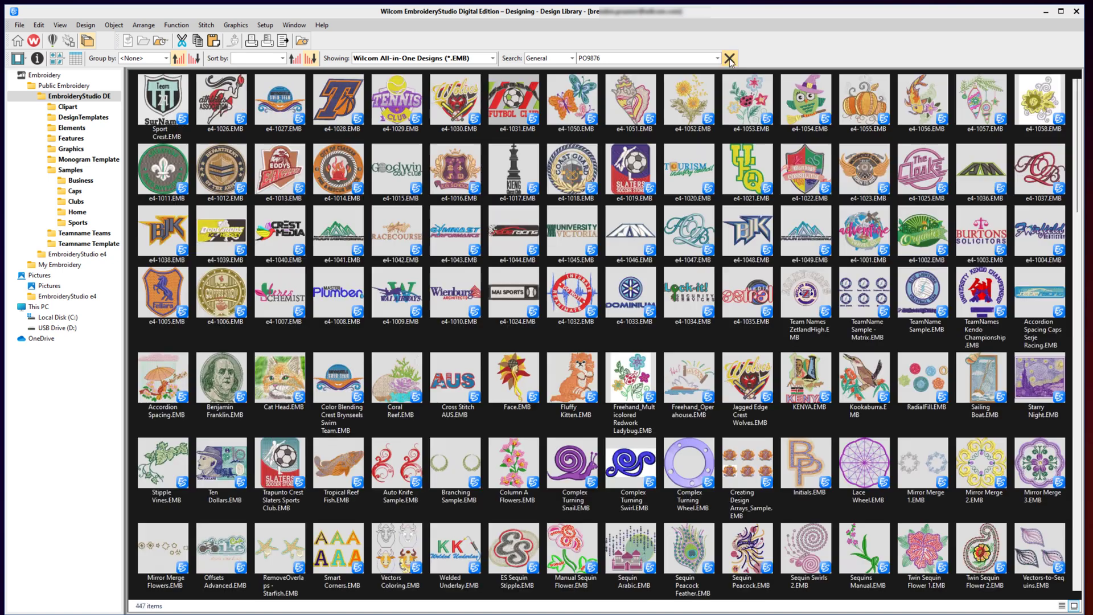
# Return to design editing and switch to the Design1 lettering document
pyautogui.click(32, 41)
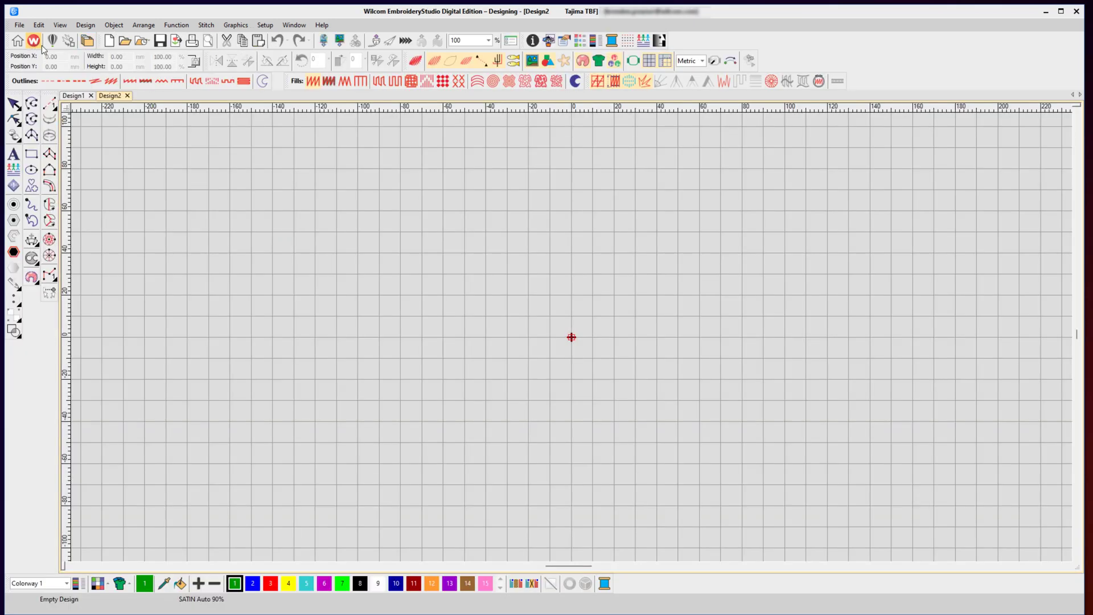
pyautogui.click(74, 95)
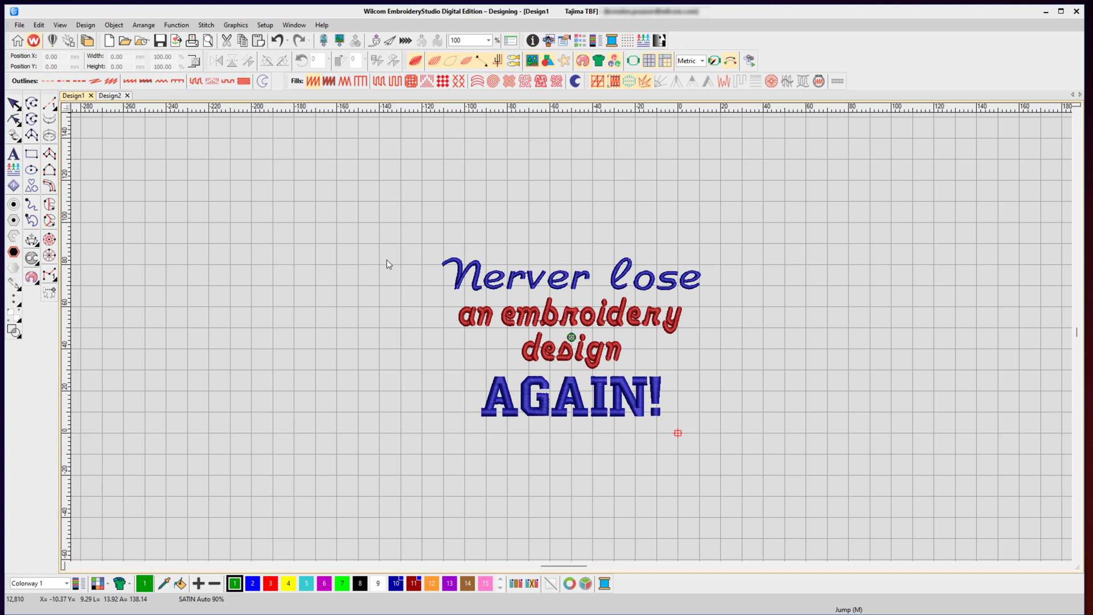
# In the Order tab, title the design 'Never lose an embroidery file again'
pyautogui.click(531, 44)
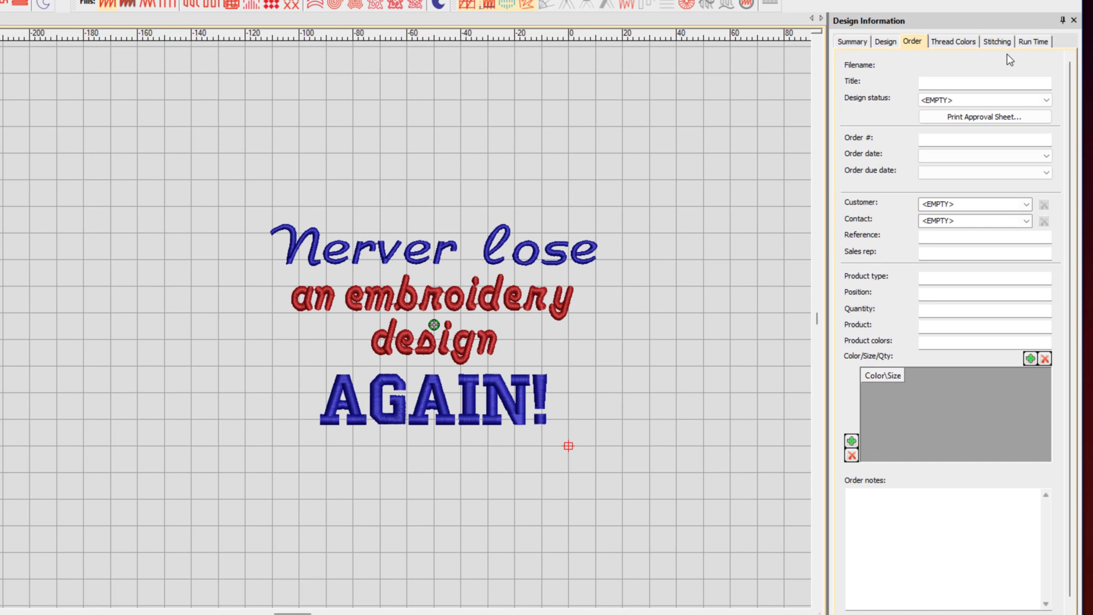
pyautogui.click(942, 81)
pyautogui.write('Never lose an em')
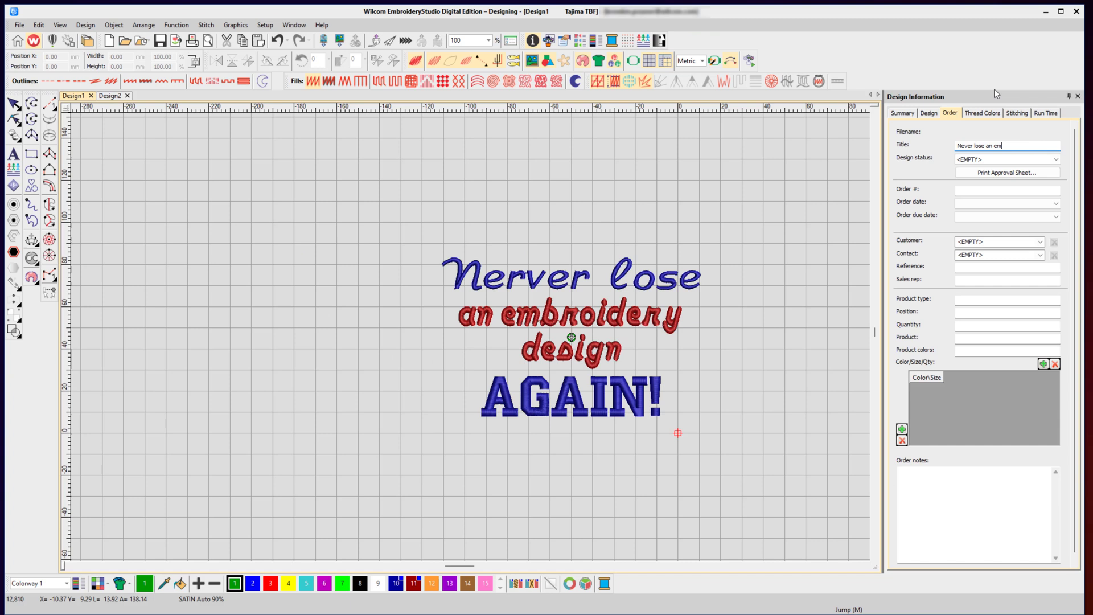
pyautogui.write('broidery file agauin')
pyautogui.press('BackSpace')
pyautogui.press('BackSpace')
pyautogui.press('BackSpace')
pyautogui.write('in')
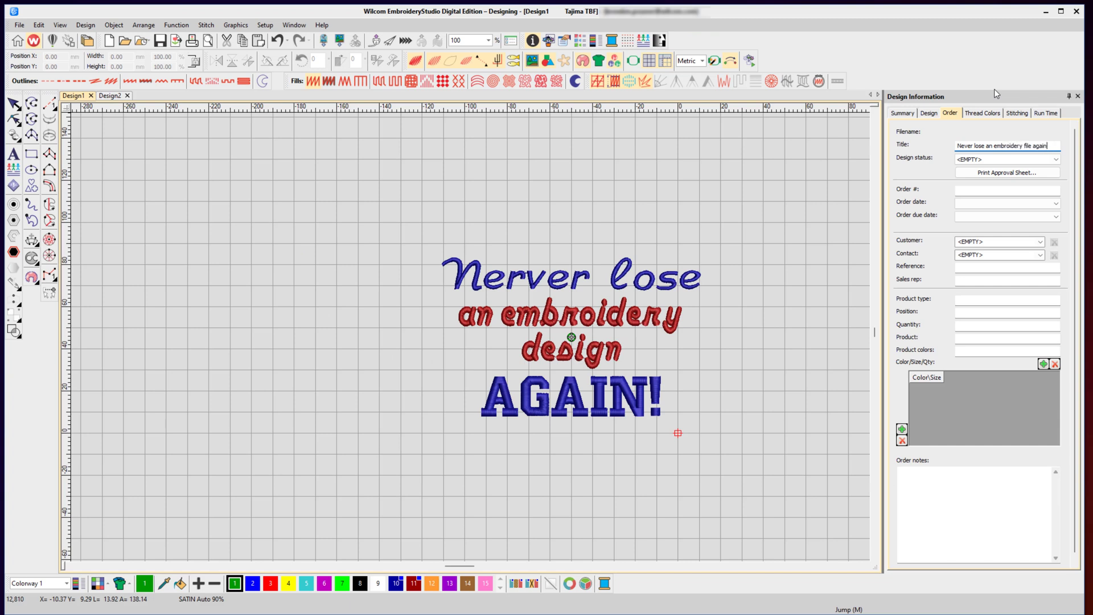
# Set status to 6-Sent to Customer and enter the order number, customer name and PO reference
pyautogui.click(995, 165)
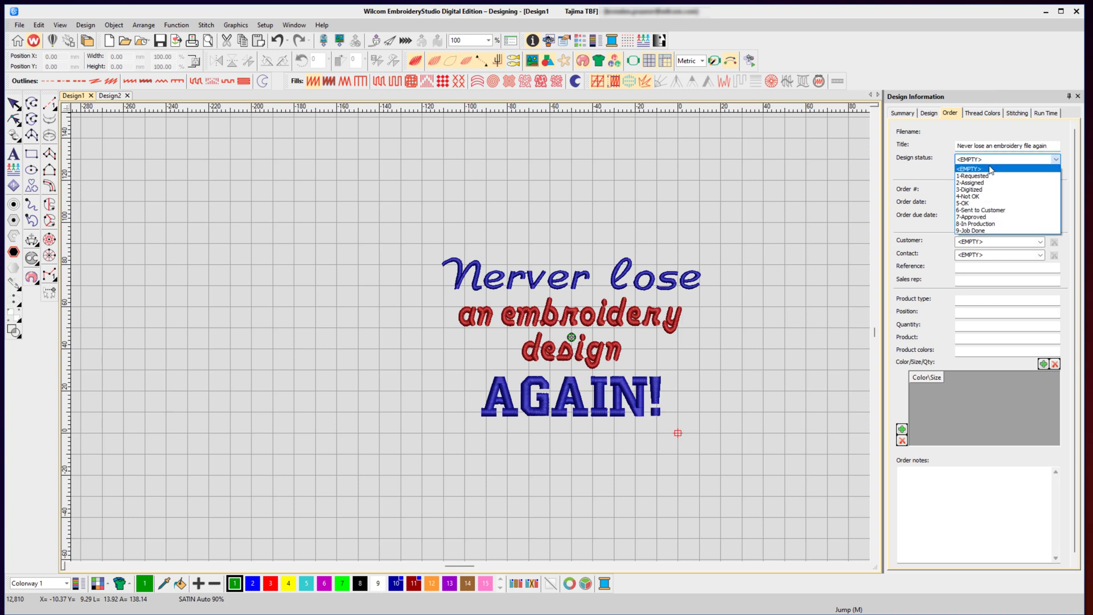
pyautogui.click(985, 212)
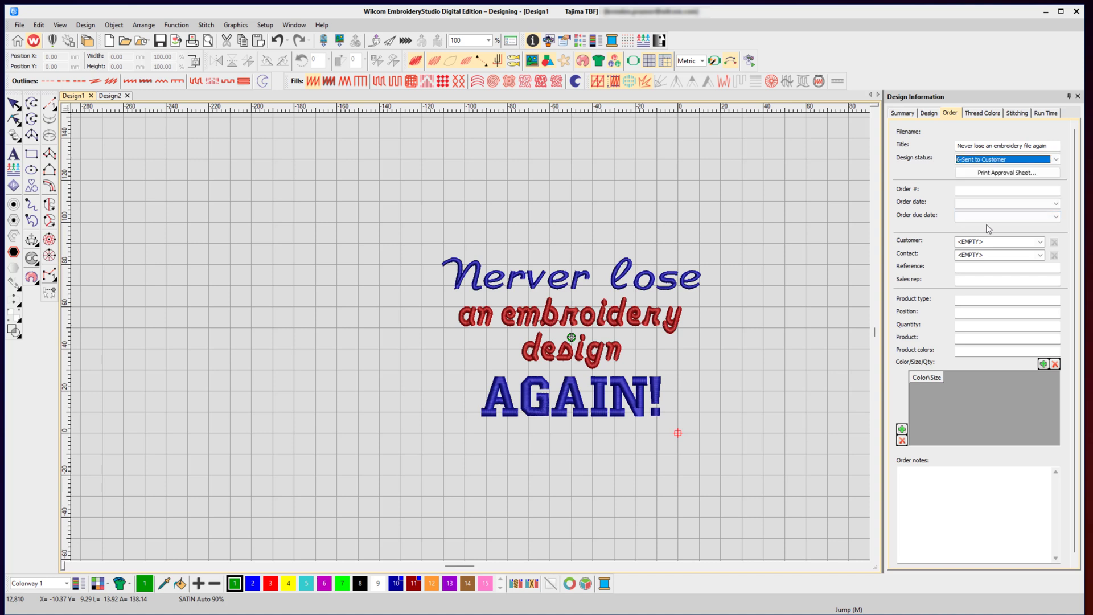
pyautogui.click(983, 189)
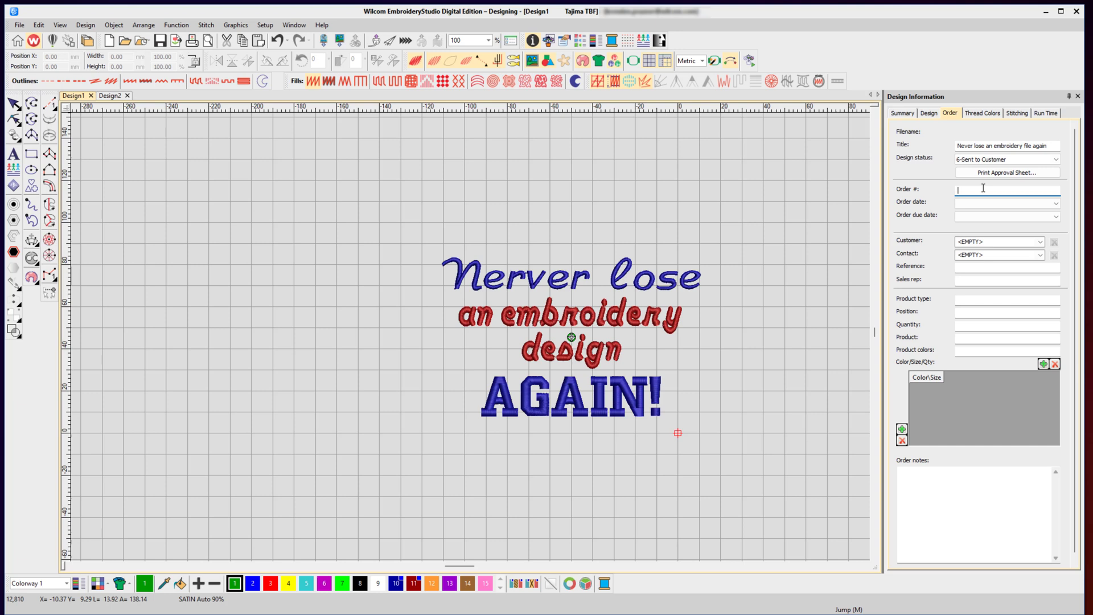
pyautogui.write('555032')
pyautogui.click(1001, 242)
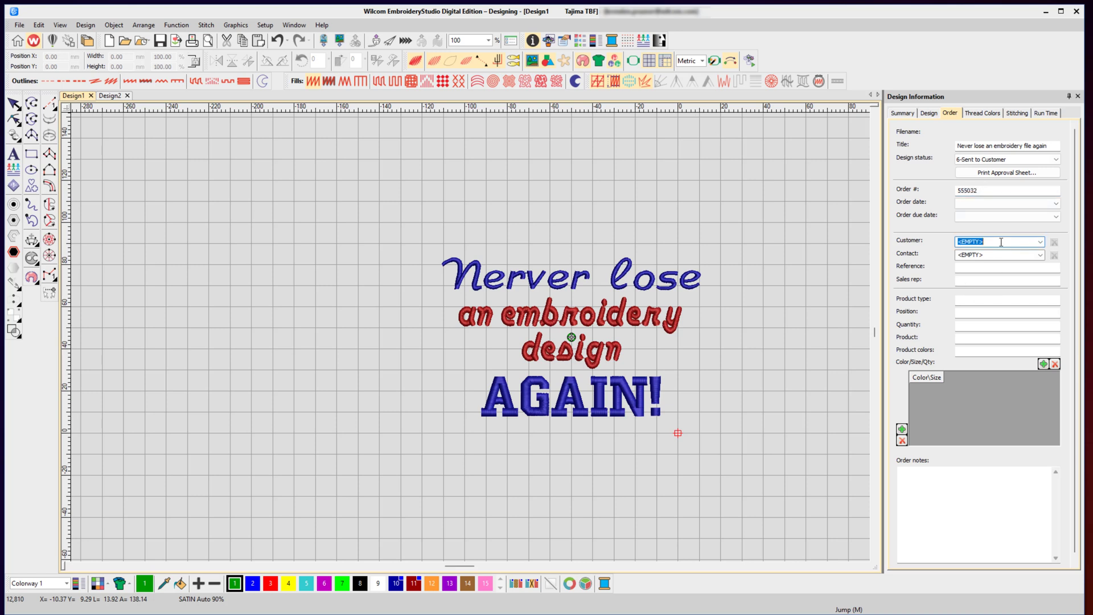
pyautogui.write('ACME Kitchens')
pyautogui.click(978, 267)
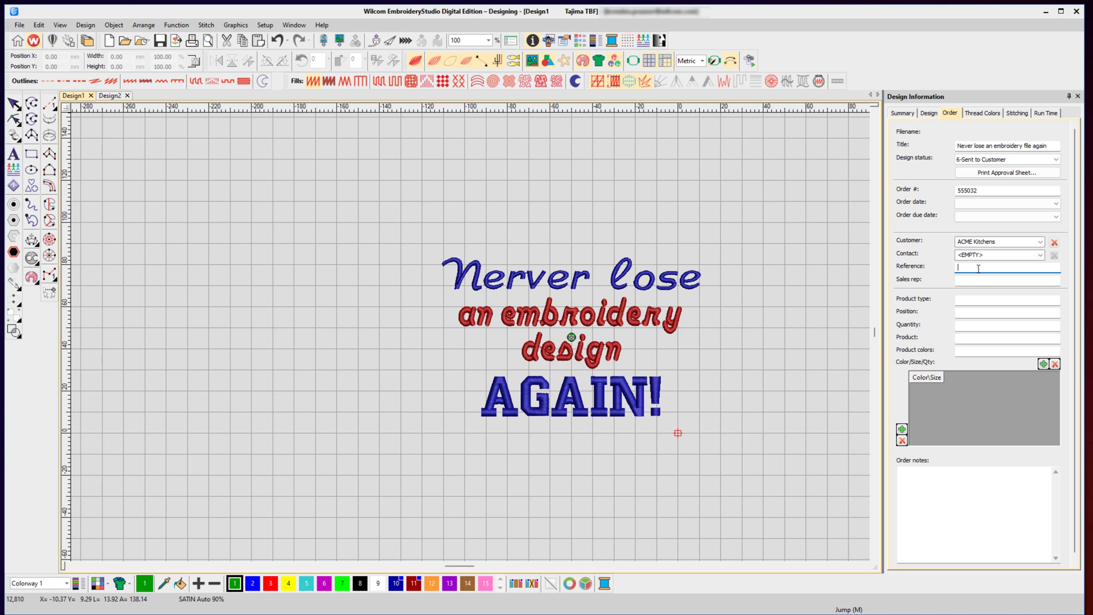
pyautogui.write('PO12345')
pyautogui.click(1003, 299)
# Add a Black colour row and size S column to the quantity grid, with quantity 15
pyautogui.click(1043, 363)
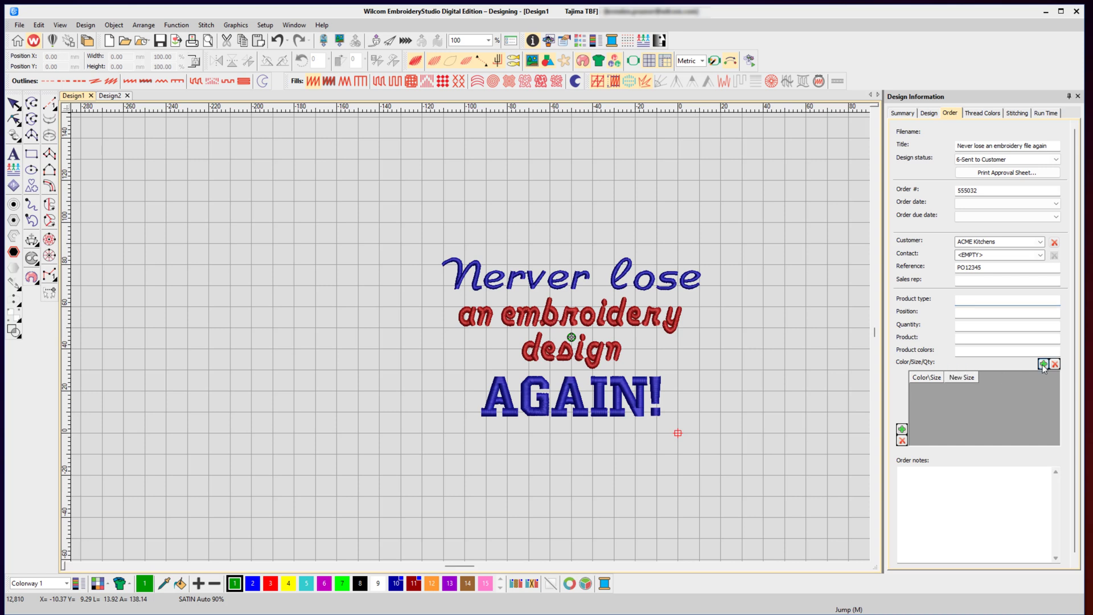
pyautogui.click(902, 430)
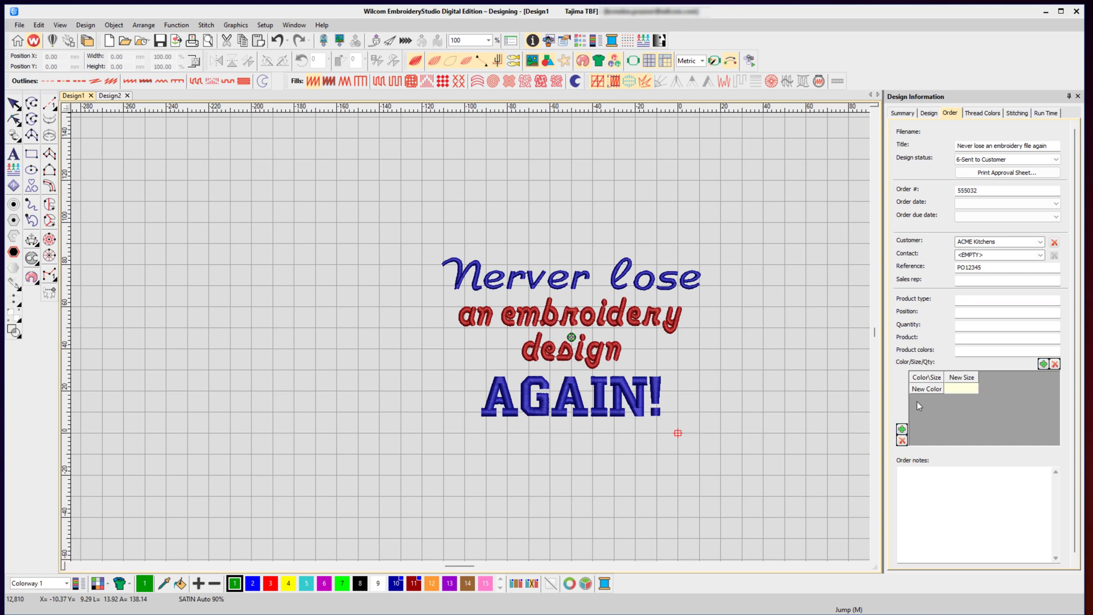
pyautogui.doubleClick(923, 388)
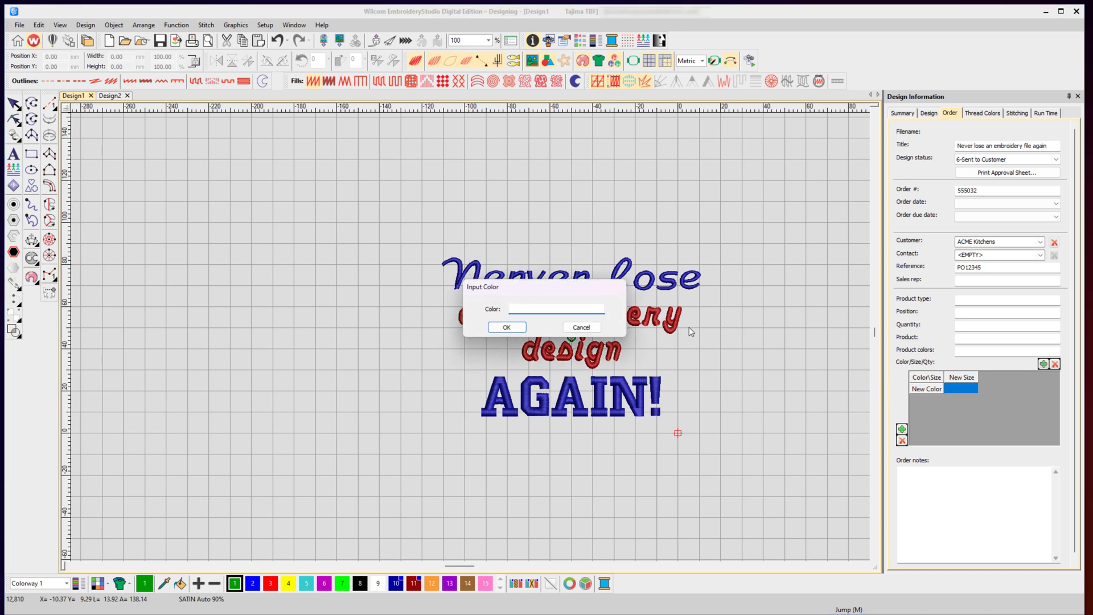
pyautogui.write('Black')
pyautogui.click(506, 327)
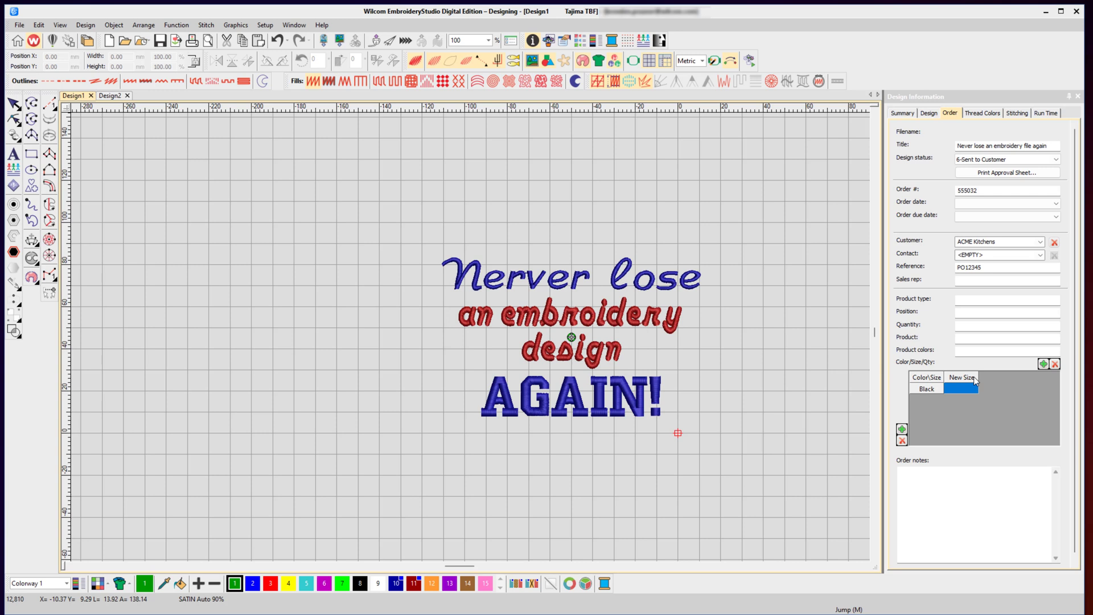
pyautogui.write('S')
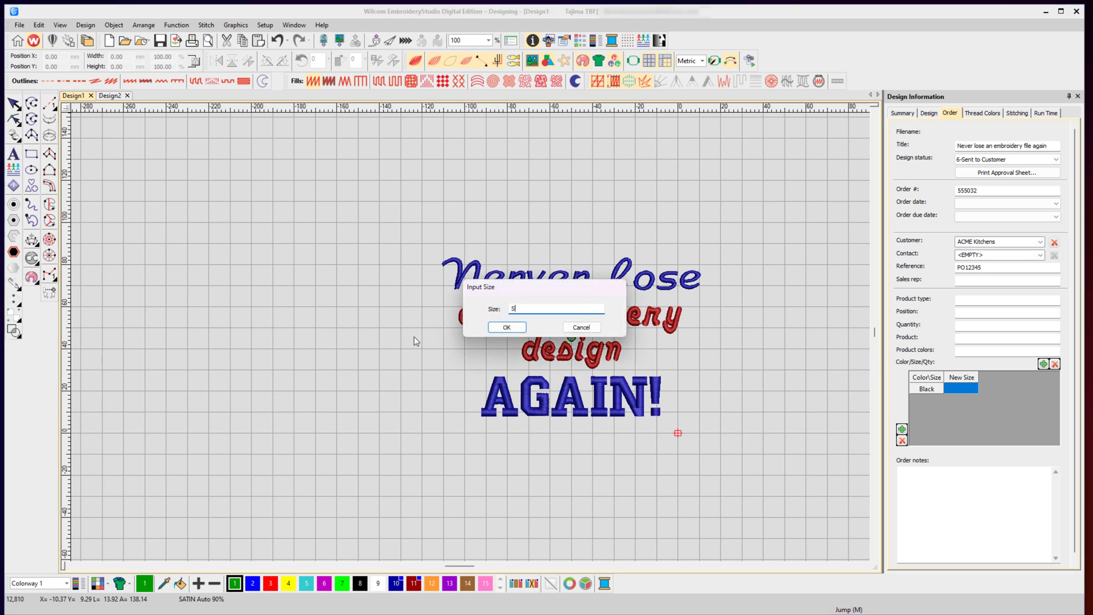
pyautogui.click(506, 328)
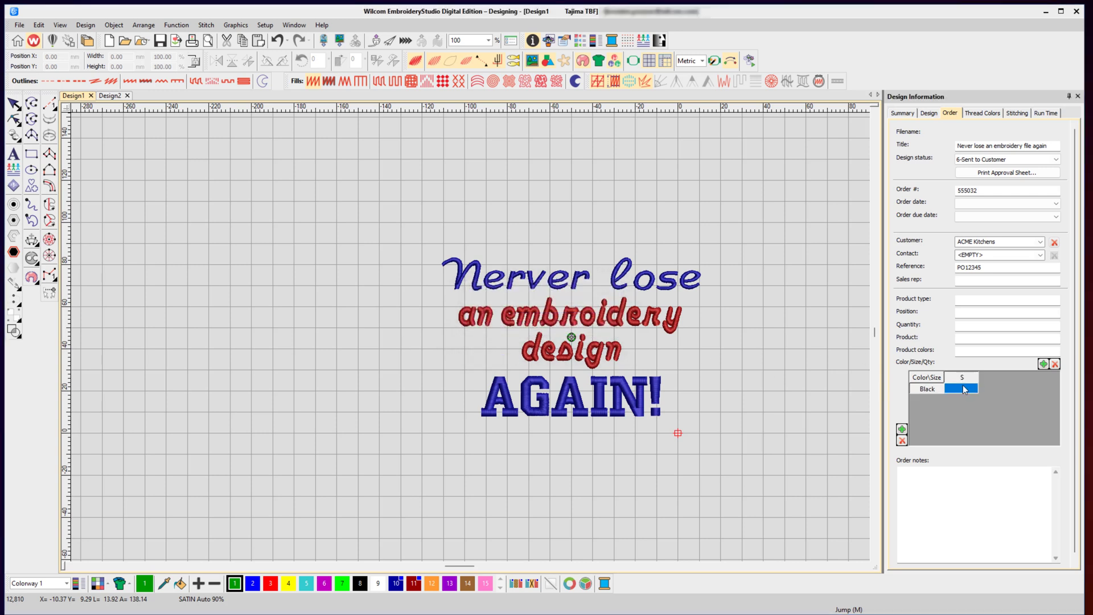
pyautogui.click(962, 385)
pyautogui.write('15')
# Add a size M column with quantity 5 for Black
pyautogui.click(1044, 364)
pyautogui.doubleClick(997, 378)
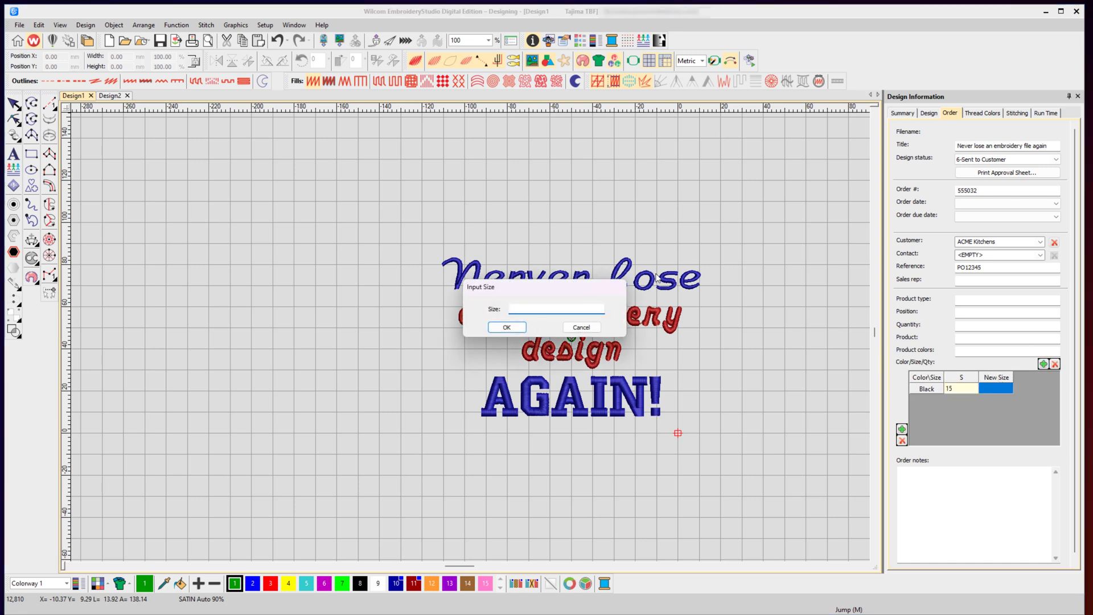
pyautogui.write('M')
pyautogui.click(506, 327)
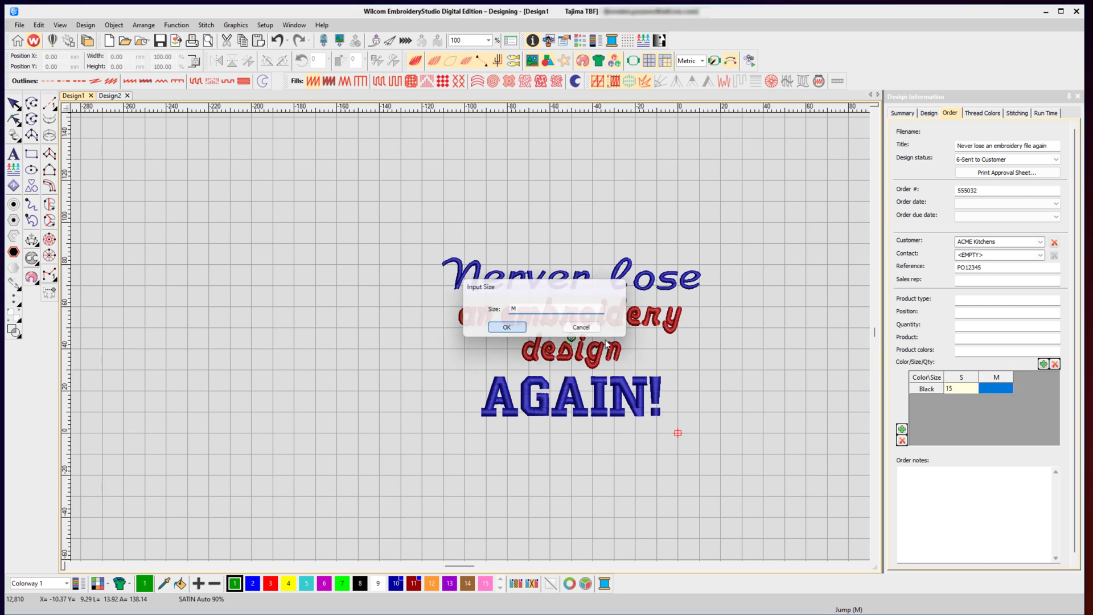
pyautogui.click(994, 389)
pyautogui.write('5')
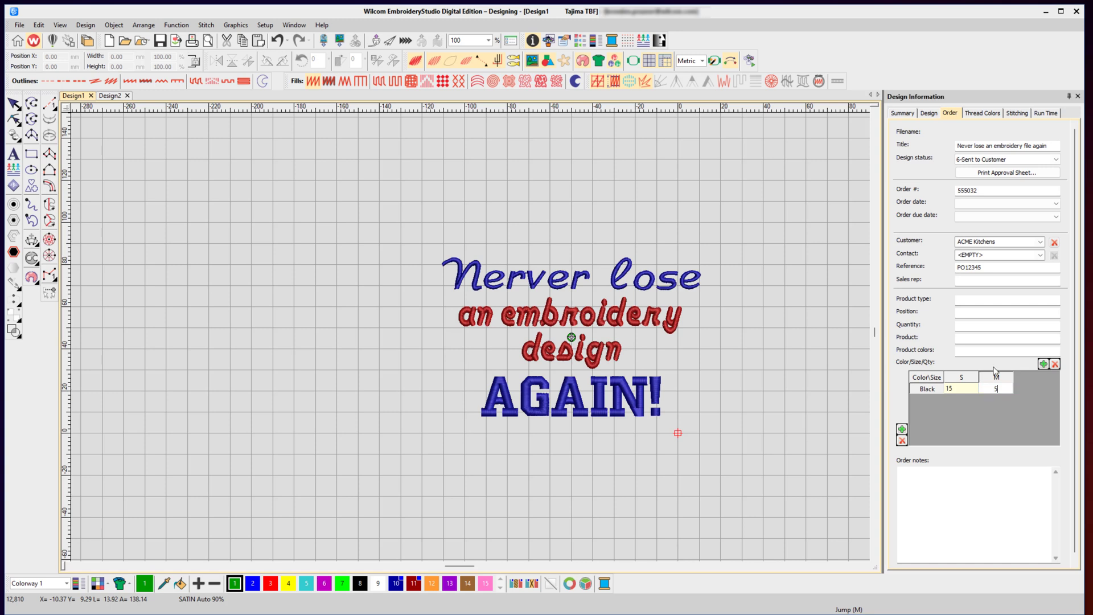
pyautogui.press('Return')
# Add a White row with S 20 and M 3, and enter order notes 'Notes go here...'
pyautogui.click(901, 429)
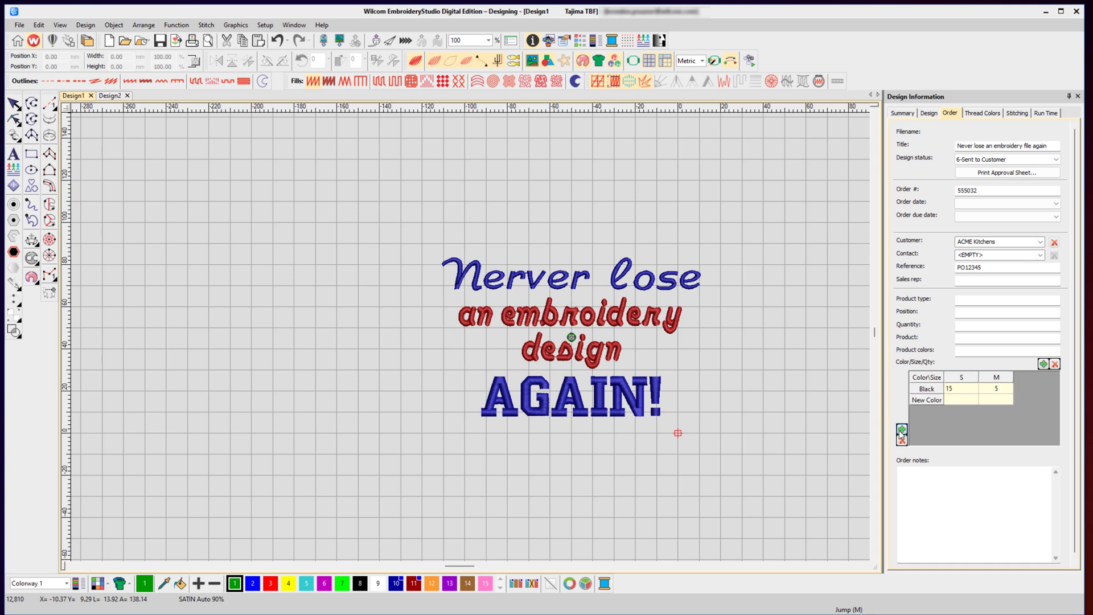
pyautogui.doubleClick(917, 401)
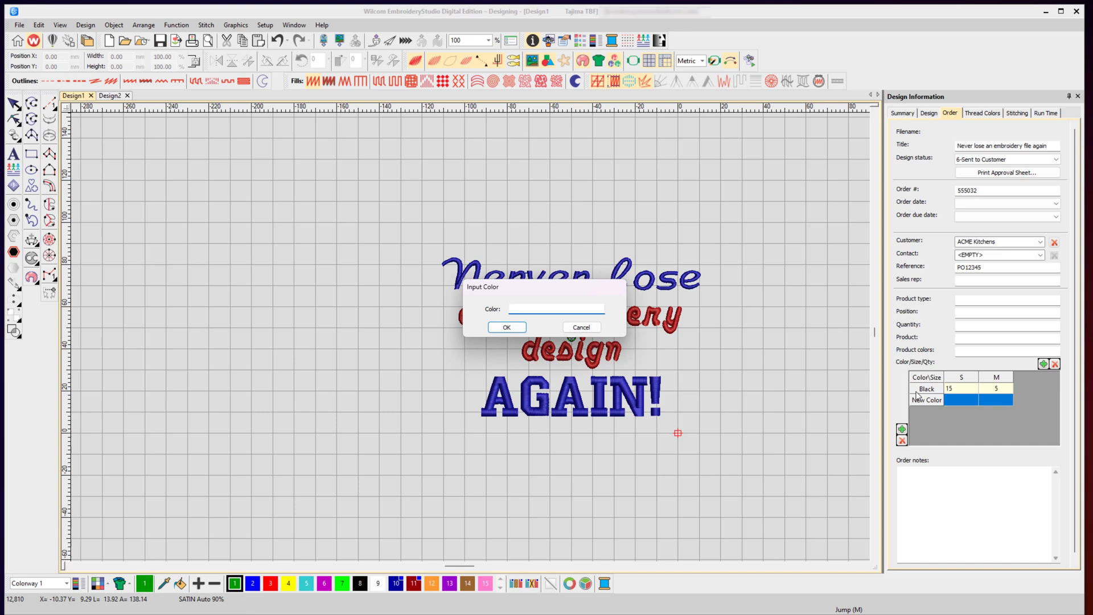
pyautogui.write('White')
pyautogui.press('Return')
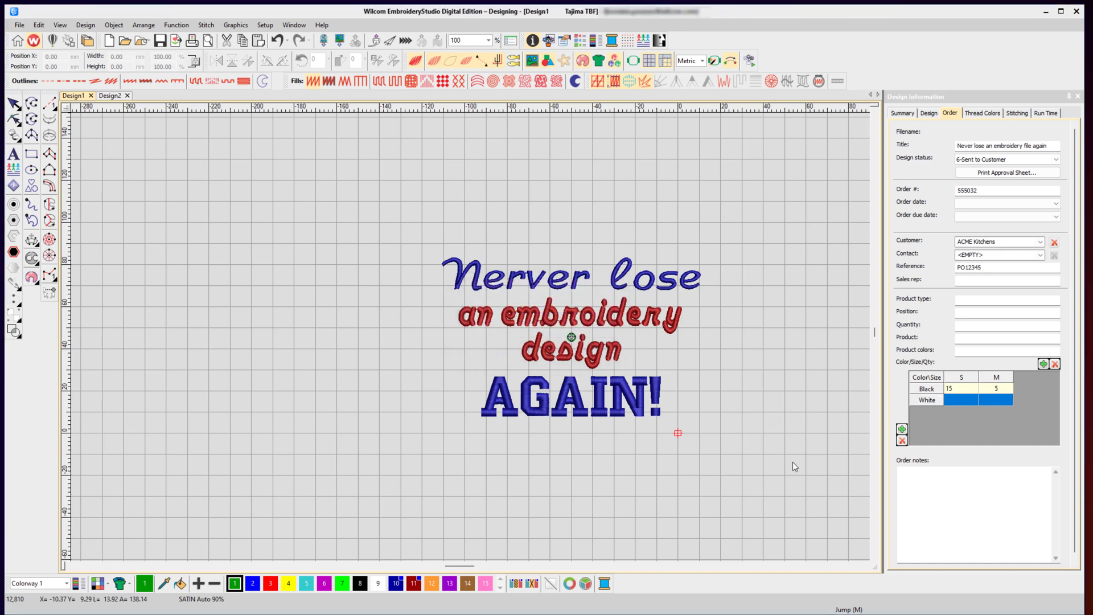
pyautogui.click(965, 402)
pyautogui.write('20')
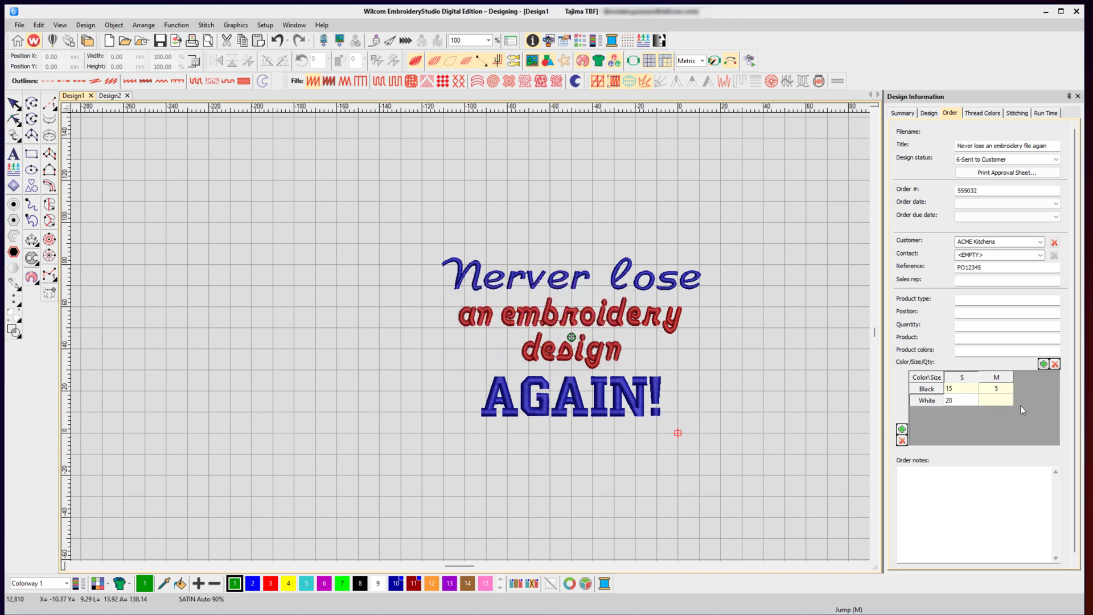
pyautogui.click(1000, 402)
pyautogui.write('3')
pyautogui.click(956, 482)
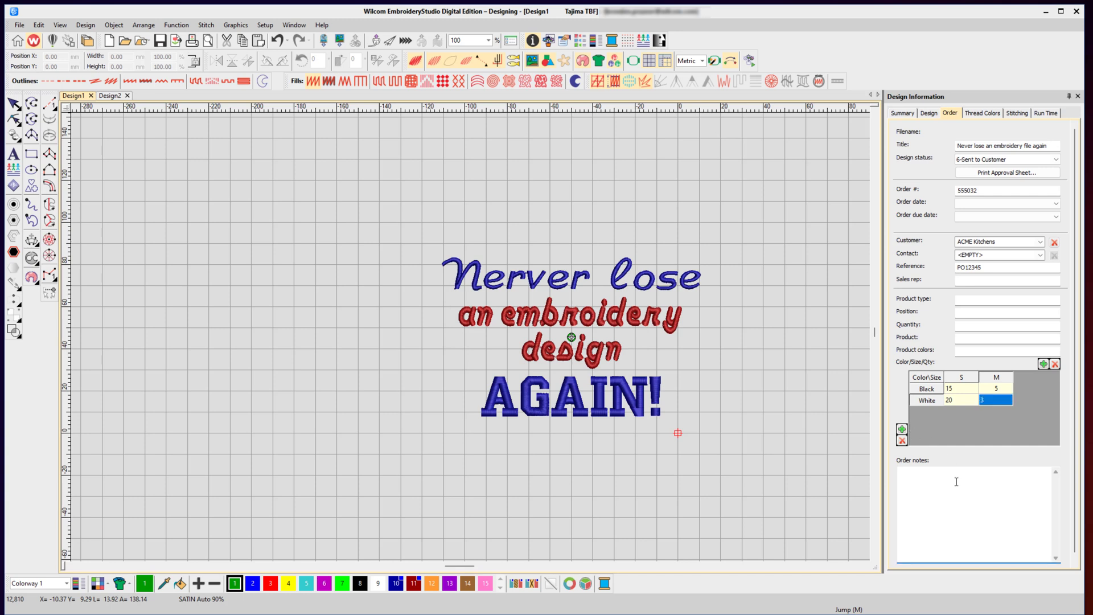
pyautogui.write('Notes go here...')
# Show the Design tab statistics: 75.3 × 121.1 mm, 12,811 stitches, 3 objects
pyautogui.click(929, 113)
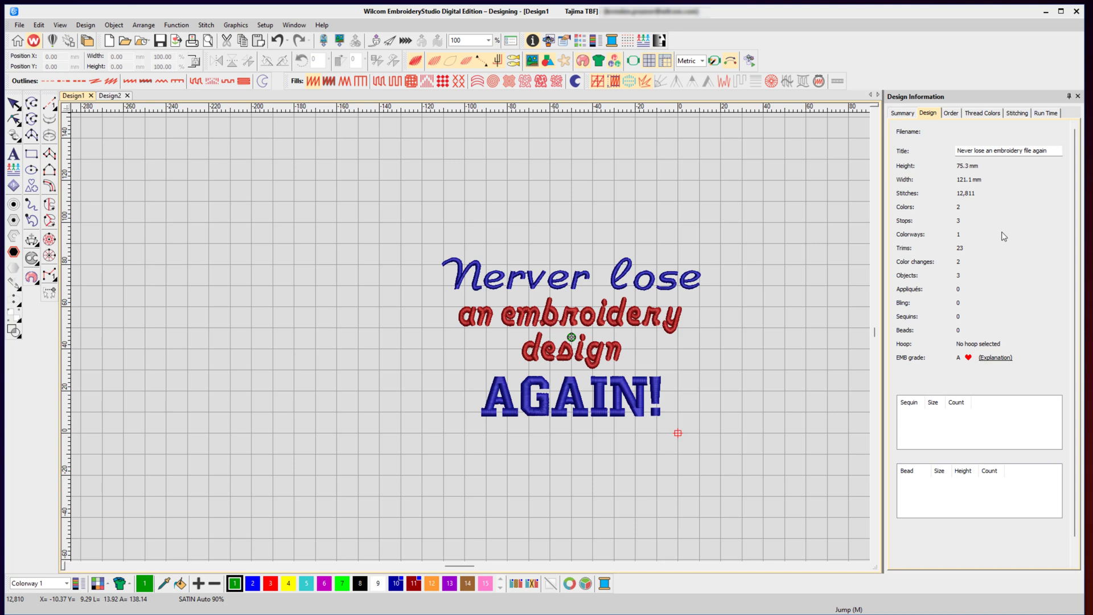
# In Summary, add tags 'design, embroidery, dog, cat' and the comment 'Comments go here...'
pyautogui.click(902, 113)
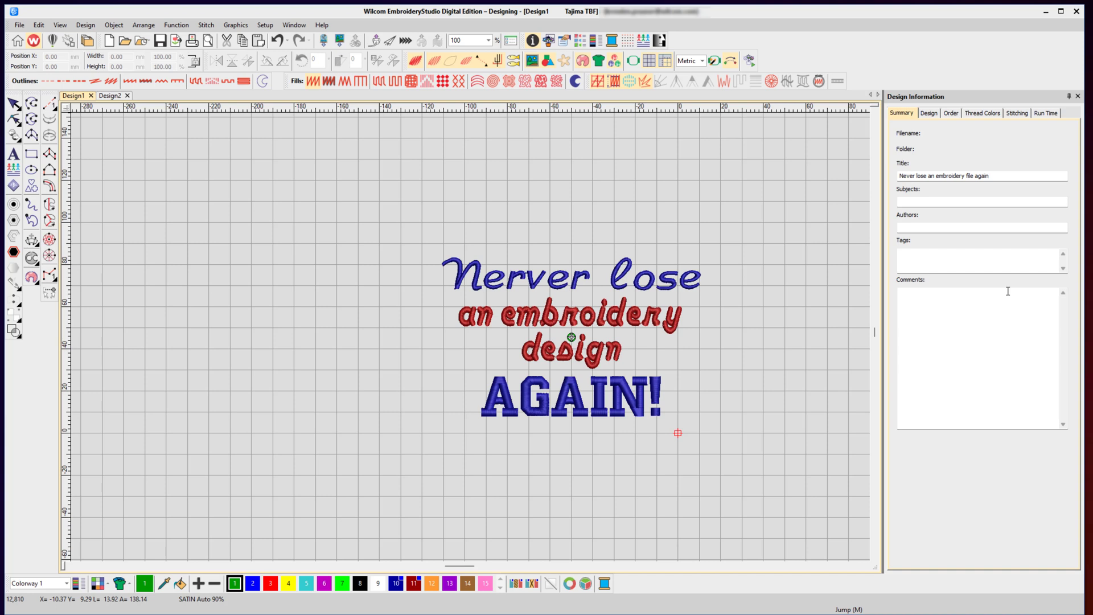
pyautogui.click(948, 259)
pyautogui.write('design, embroidery')
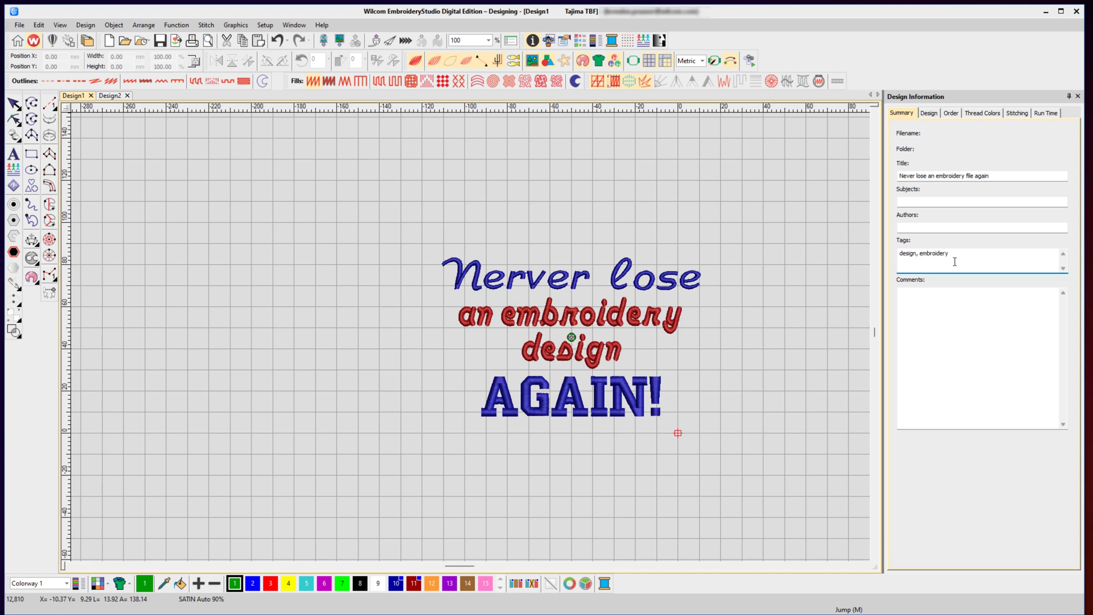
pyautogui.write(', dog, cat')
pyautogui.click(984, 321)
pyautogui.write('Comments')
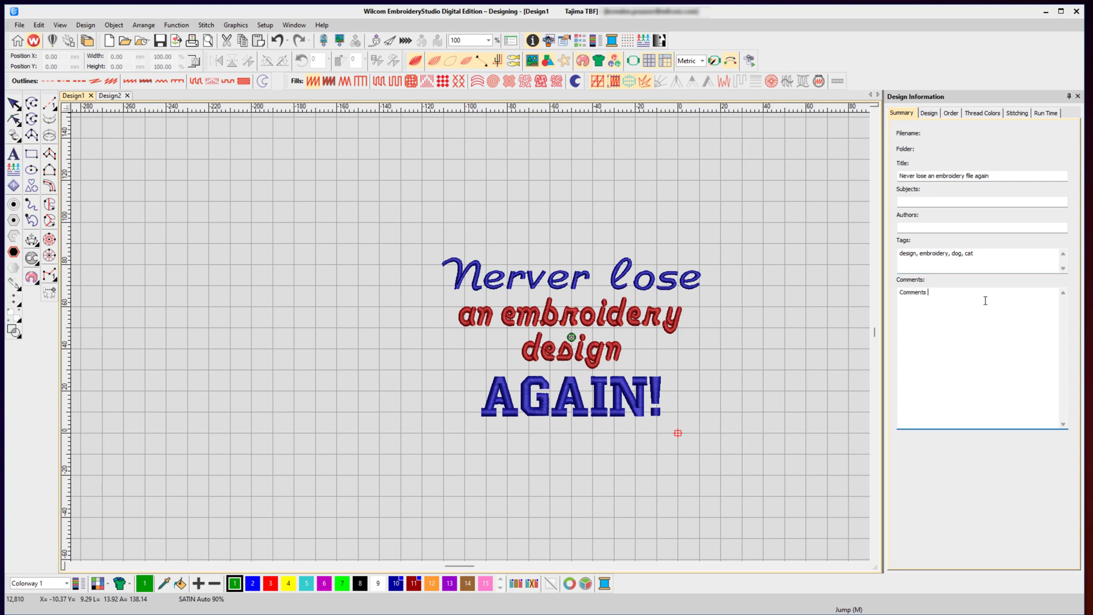
pyautogui.write(' go here...')
pyautogui.click(490, 214)
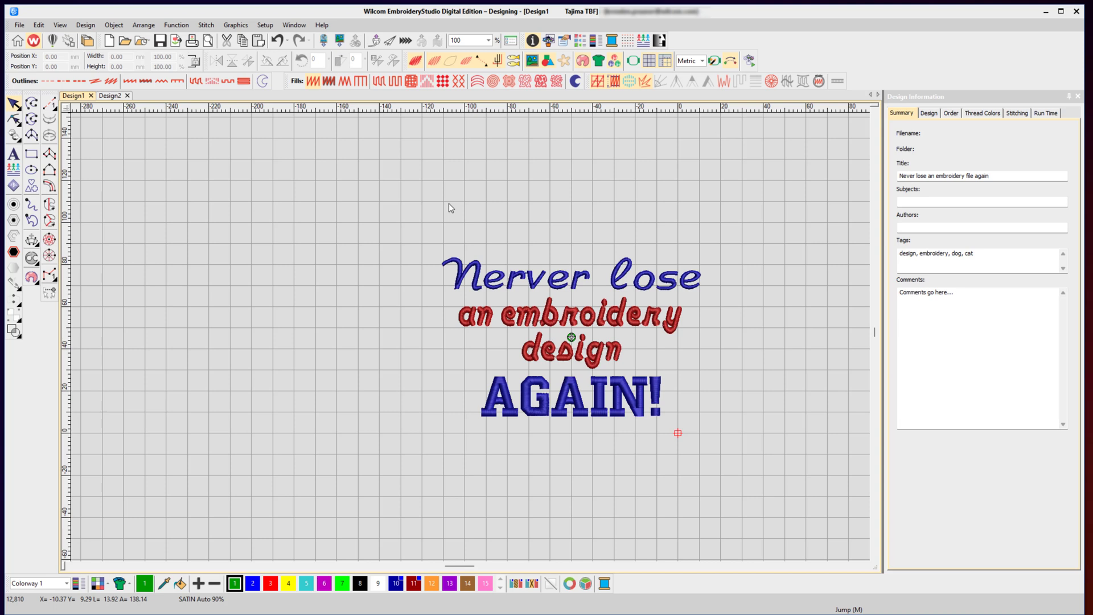
# Open the lettering's Object Properties, then close both the Design Information and Object Properties panels
pyautogui.click(561, 321)
pyautogui.rightClick(562, 322)
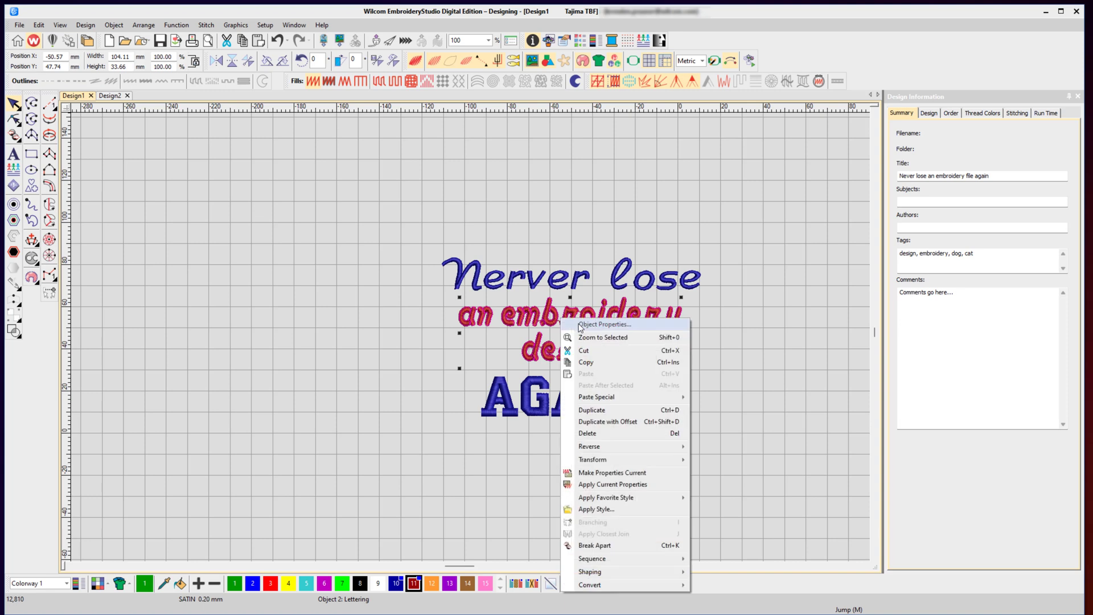
pyautogui.click(618, 346)
pyautogui.click(817, 184)
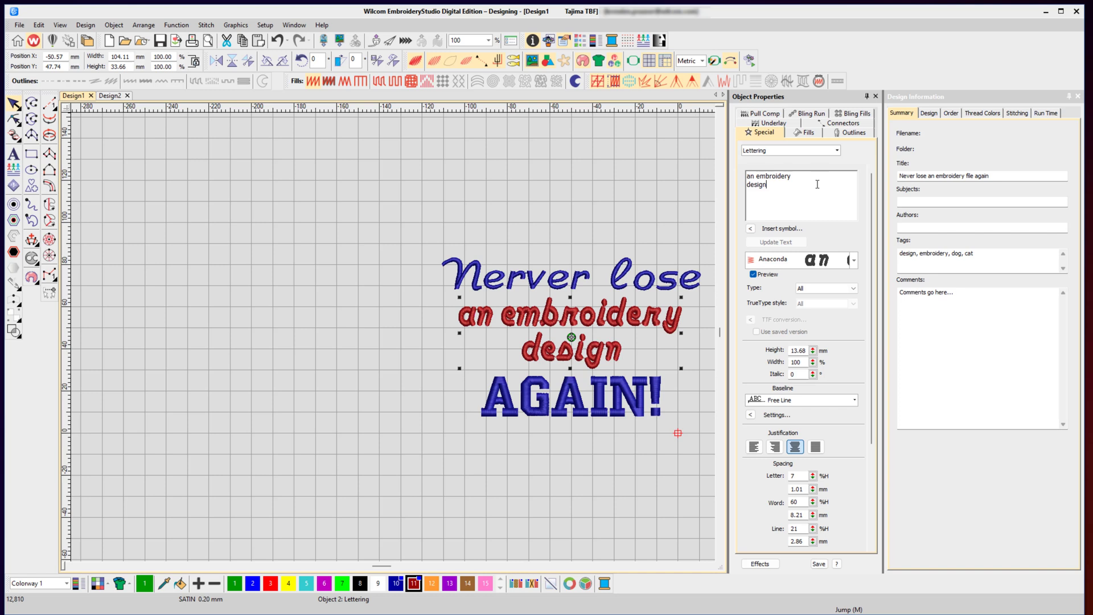
pyautogui.click(1077, 96)
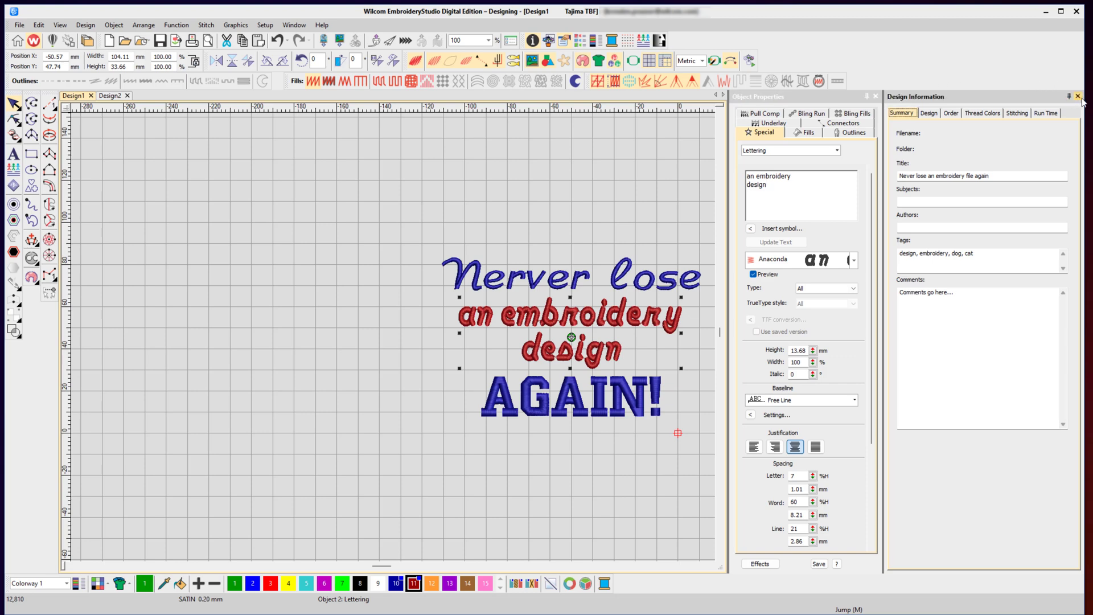
pyautogui.click(1078, 97)
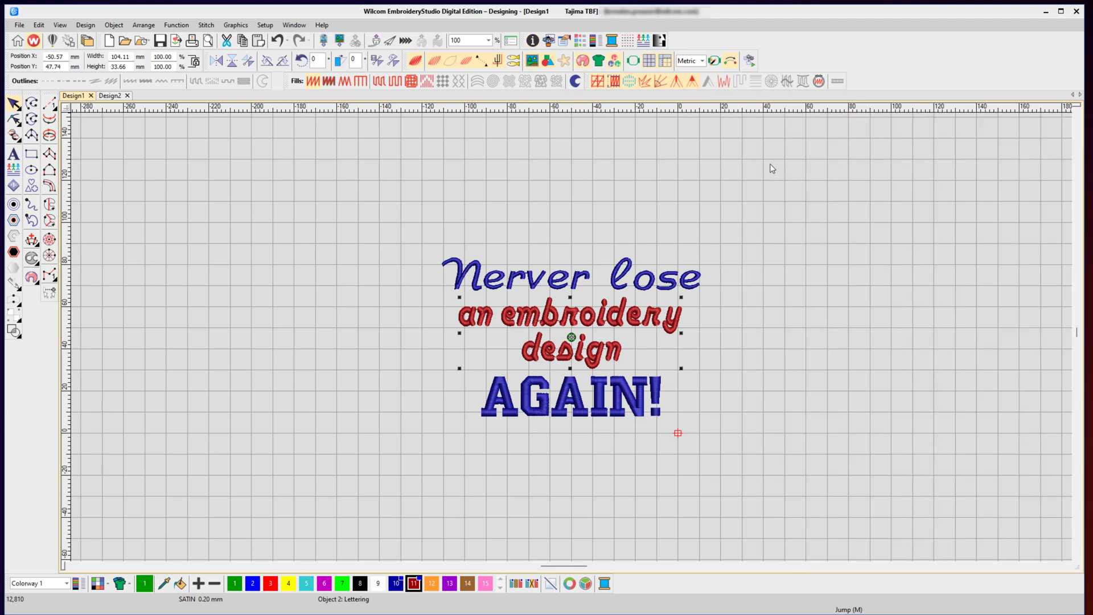
# Save Design1 as 'design lose again' in the Business samples folder
pyautogui.click(493, 146)
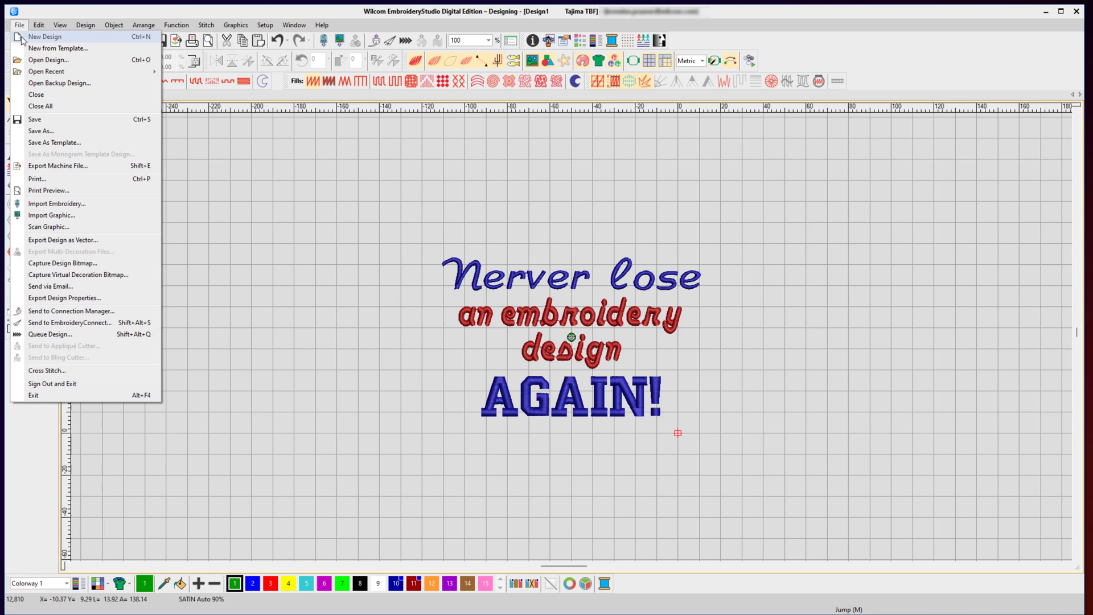
pyautogui.click(41, 131)
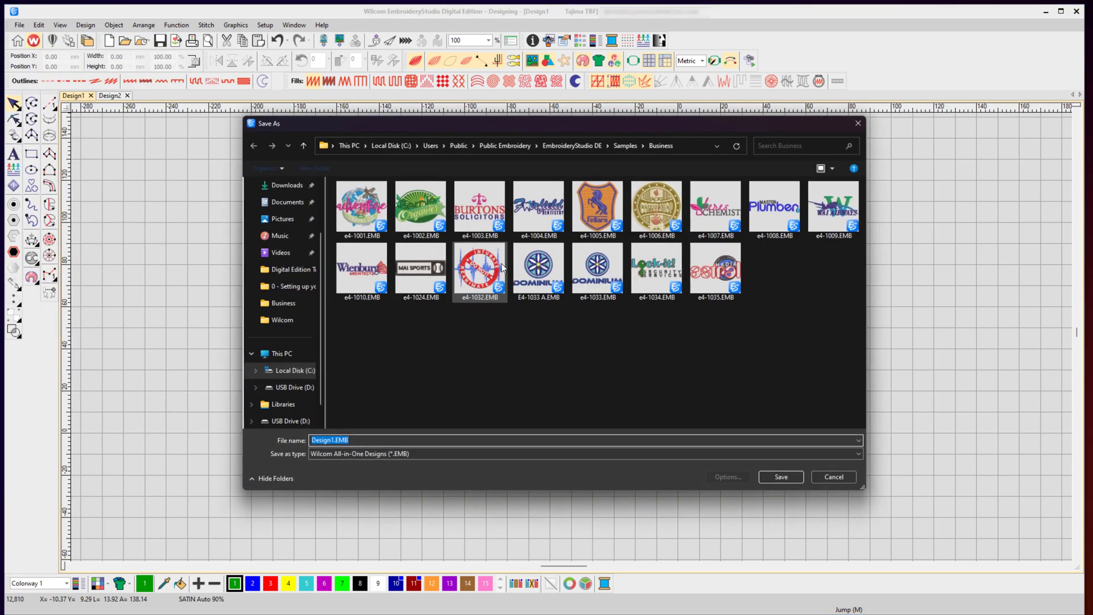
pyautogui.moveTo(502, 267)
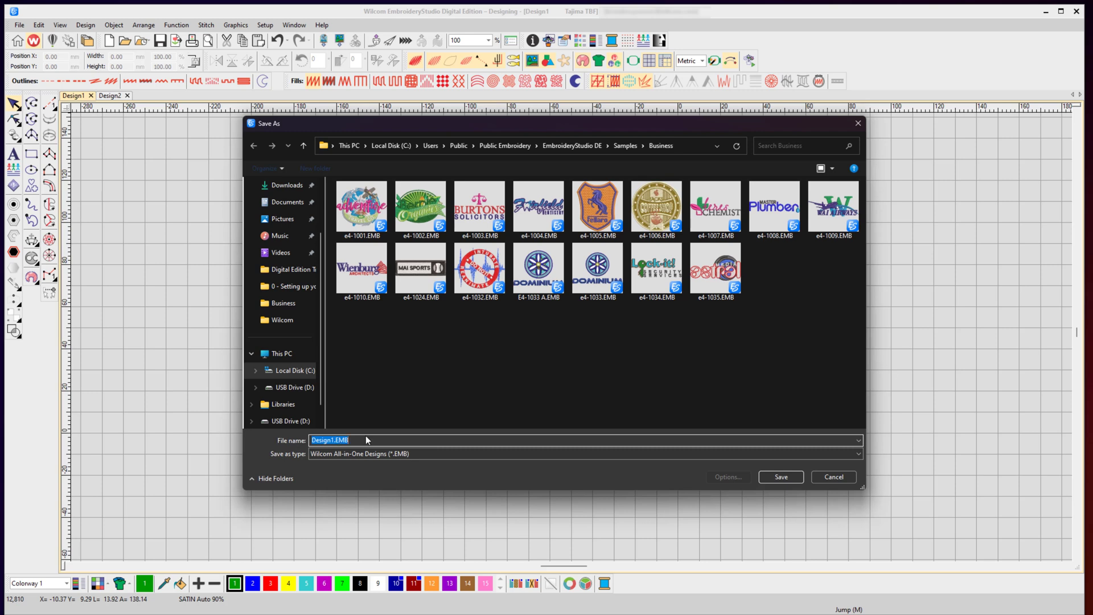
pyautogui.write('design lose again')
pyautogui.click(776, 481)
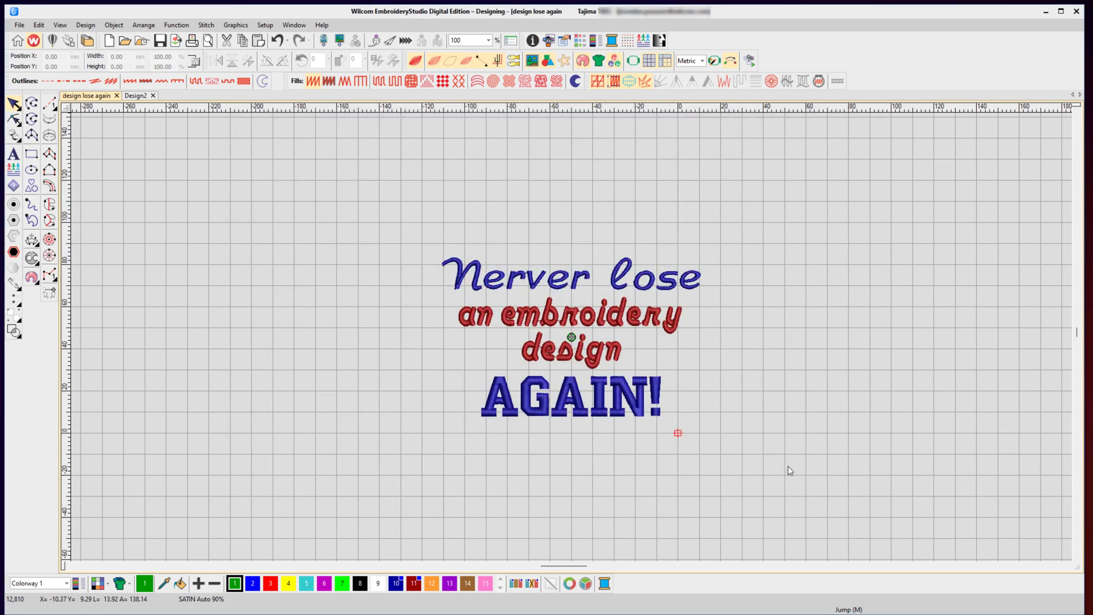
# Close lose again.EMB and browse the Design Library's 448 designs, selecting the e4-1047 sample
pyautogui.click(117, 96)
pyautogui.click(88, 41)
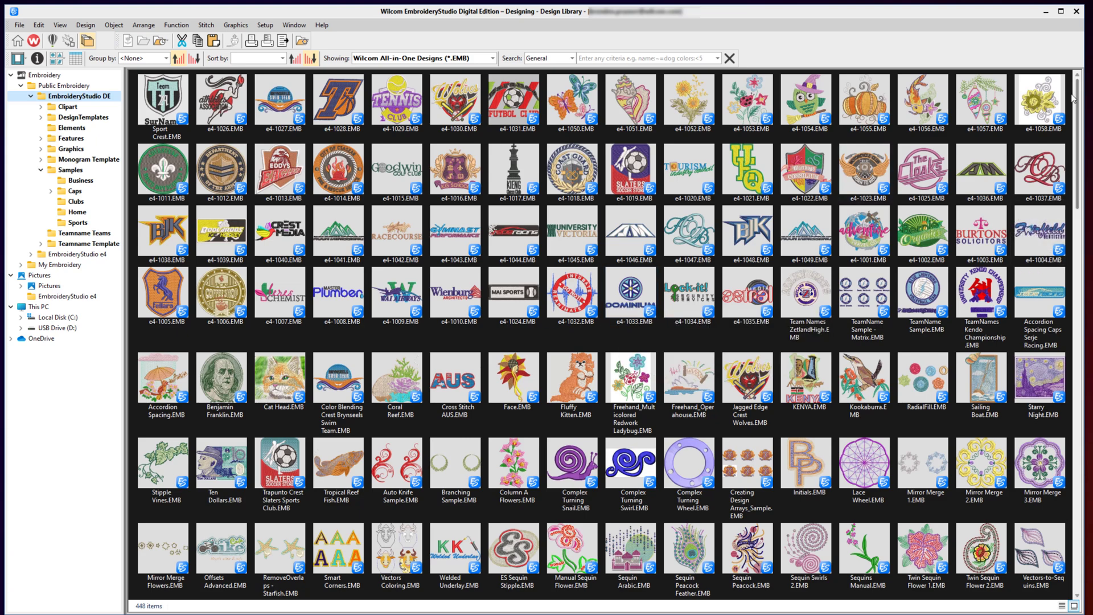
pyautogui.moveTo(1076, 108)
pyautogui.mouseDown()
pyautogui.moveTo(1090, 467)
pyautogui.moveTo(1082, 96)
pyautogui.mouseUp()
pyautogui.click(665, 235)
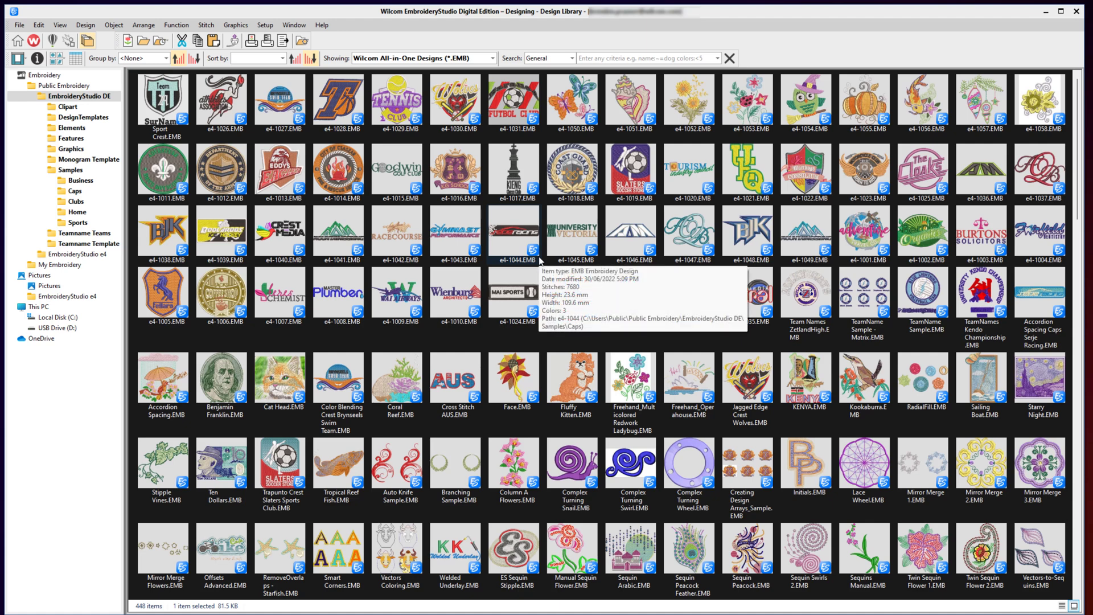
pyautogui.click(589, 58)
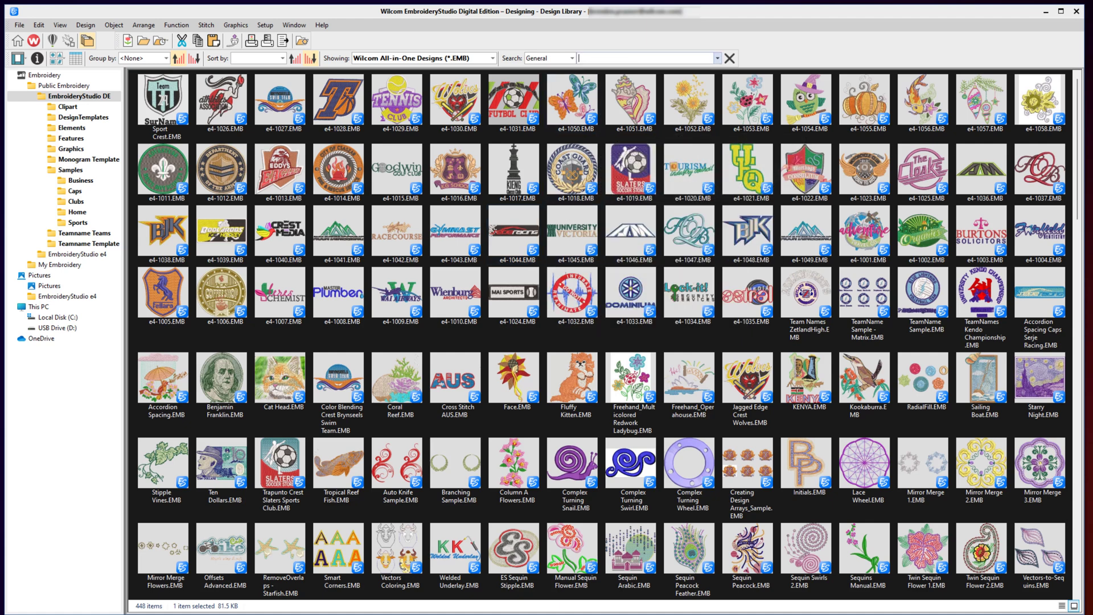
# Search the library for order number 555032 and show lose again.EMB's order details
pyautogui.scroll(-20, 601, 335)
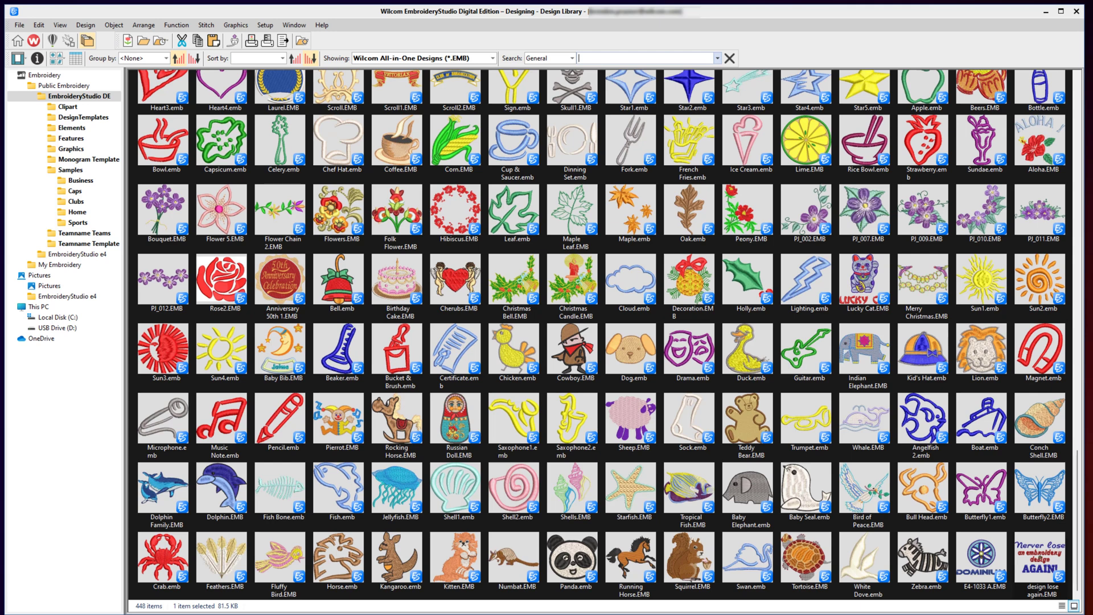
pyautogui.write('555032')
pyautogui.press('Return')
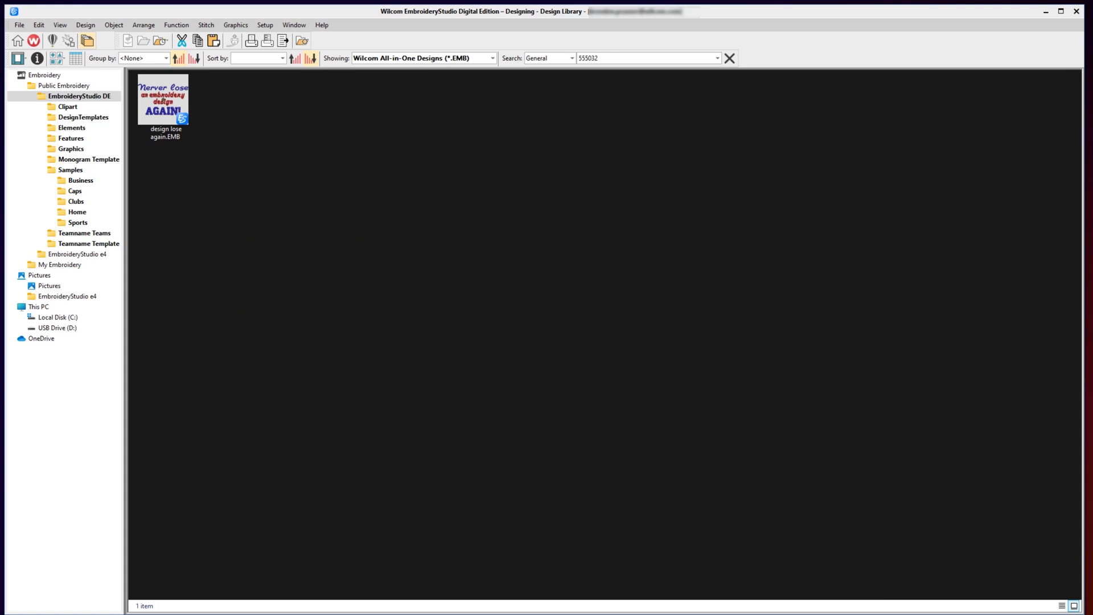
pyautogui.click(162, 103)
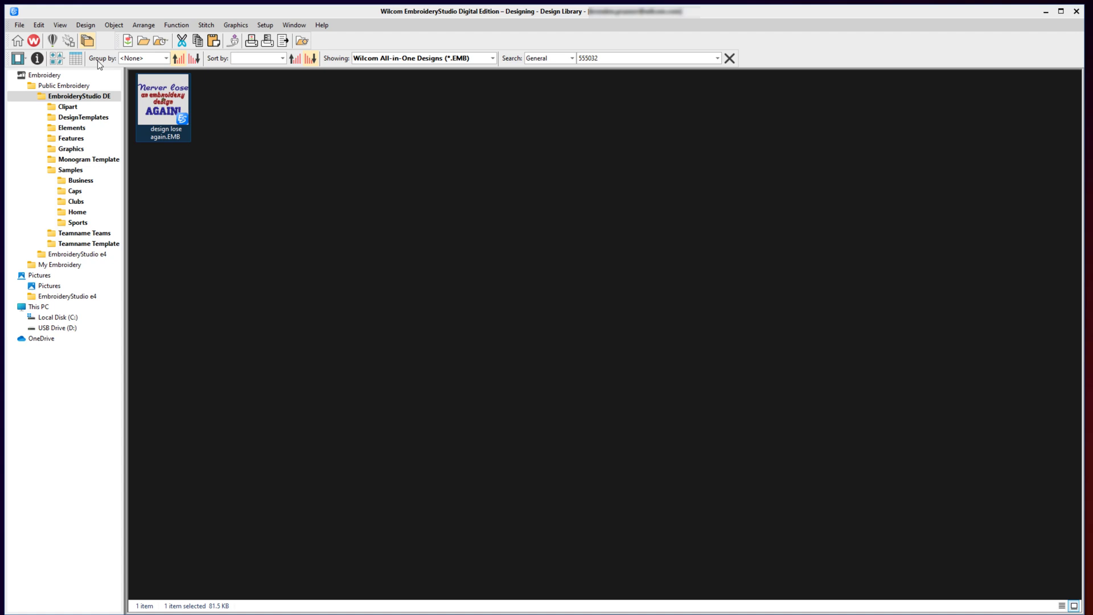
pyautogui.click(37, 59)
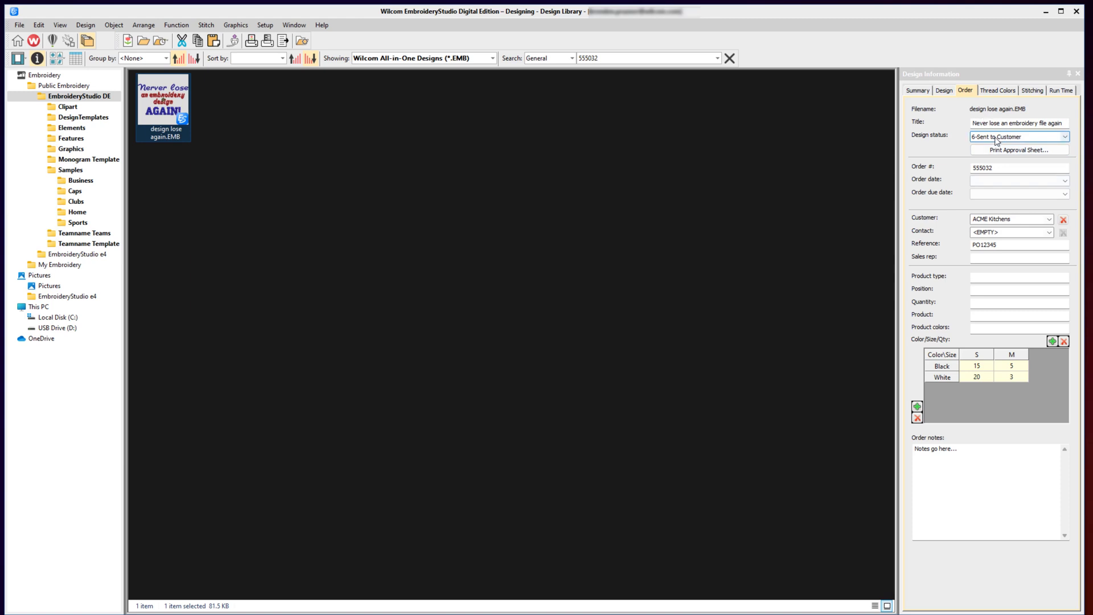
# Check which fields the search can use, then open lose again.EMB for editing
pyautogui.click(572, 58)
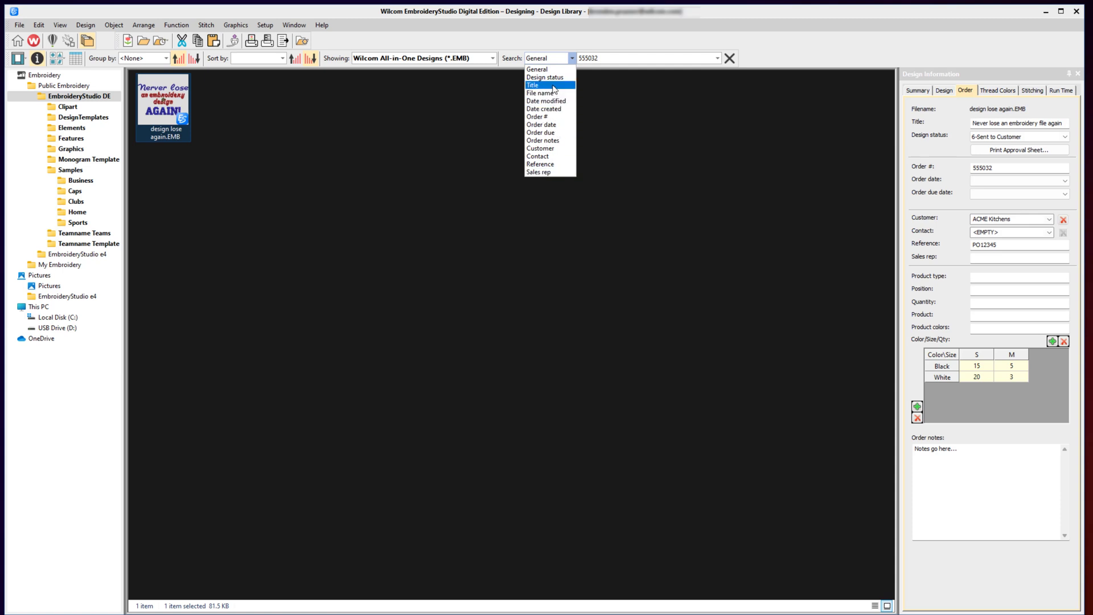
pyautogui.click(605, 222)
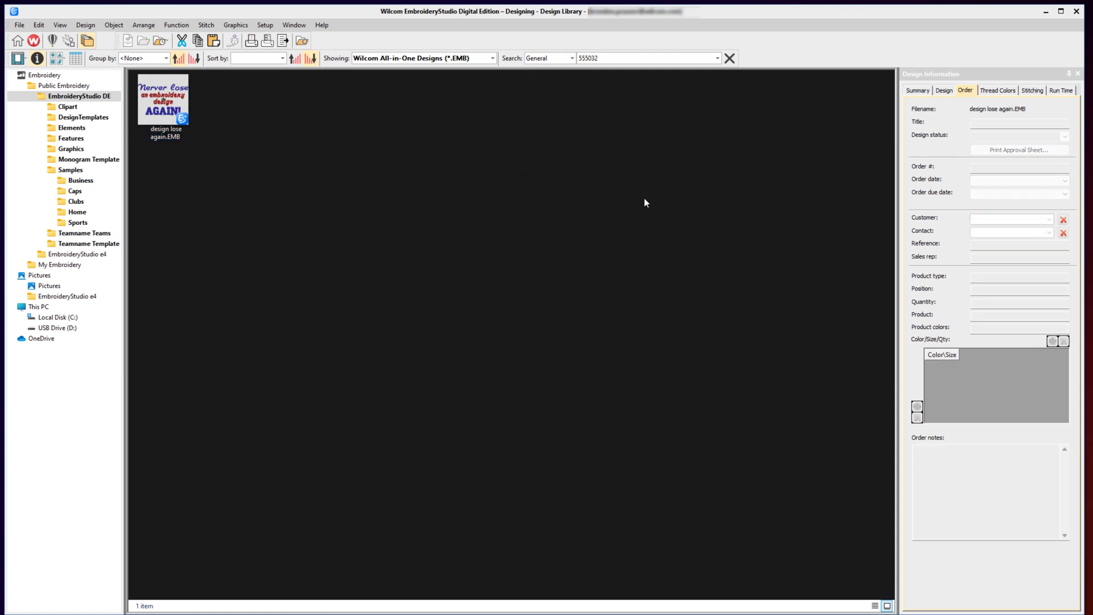
pyautogui.doubleClick(164, 103)
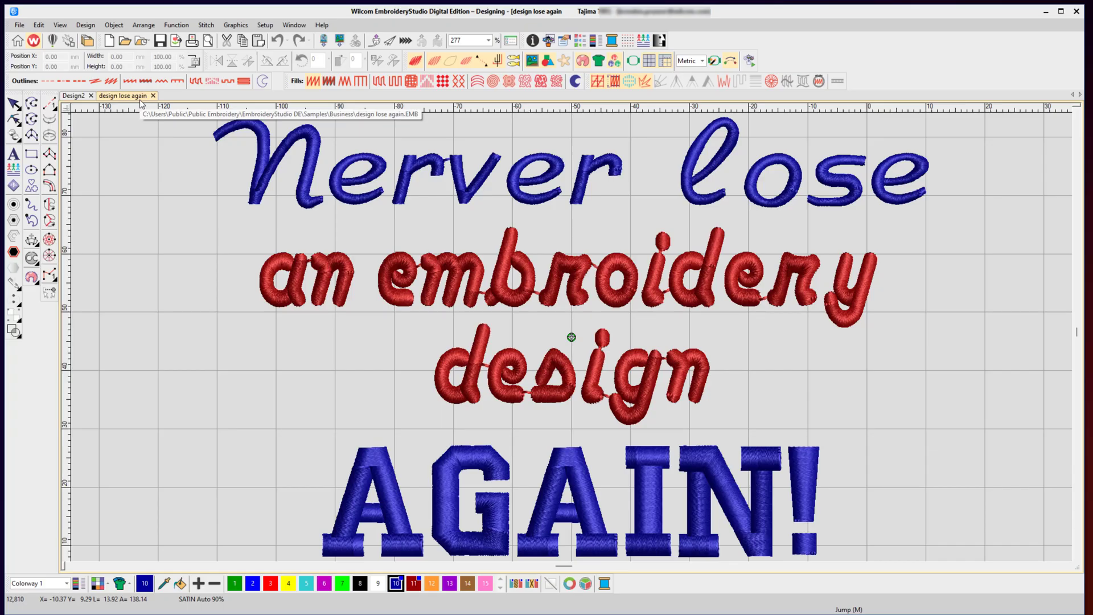